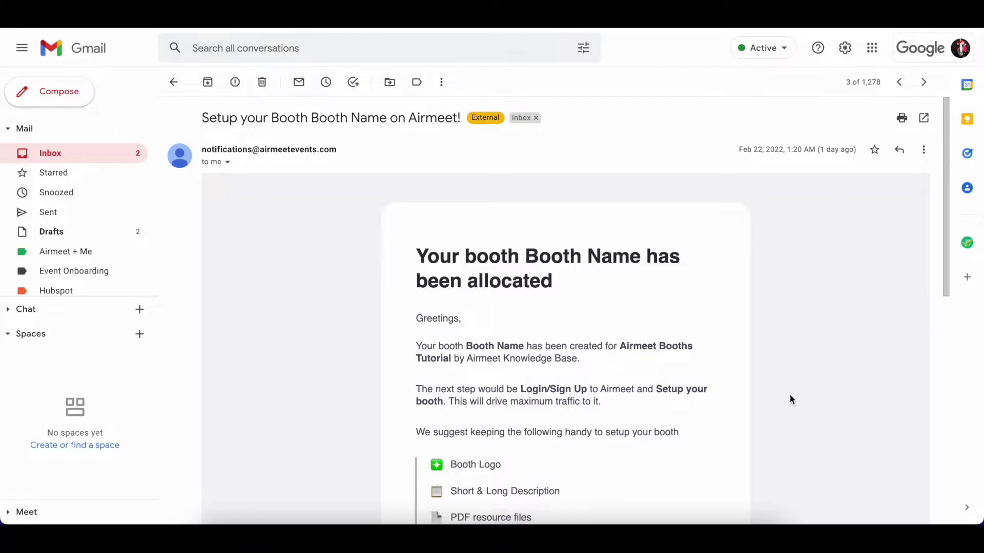
- Scroll the booth allocation email down to the Setup Booth on Airmeet link
{"action": "scroll", "coordinate": [716, 382], "scroll_direction": "down", "scroll_amount": 6}
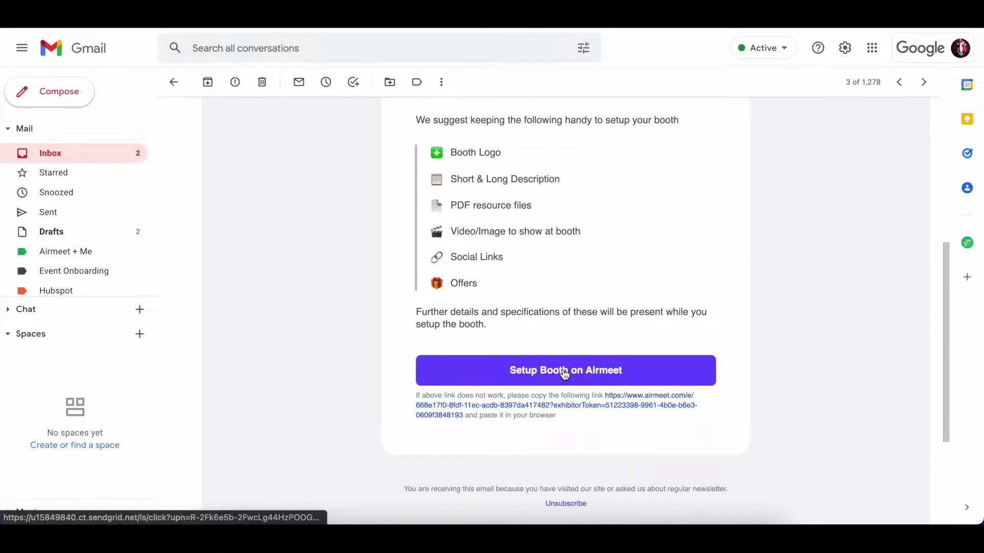
- Open the booth setup page from the email, enter booth editing, and scroll to Booth Layout
{"action": "left_click", "coordinate": [565, 372]}
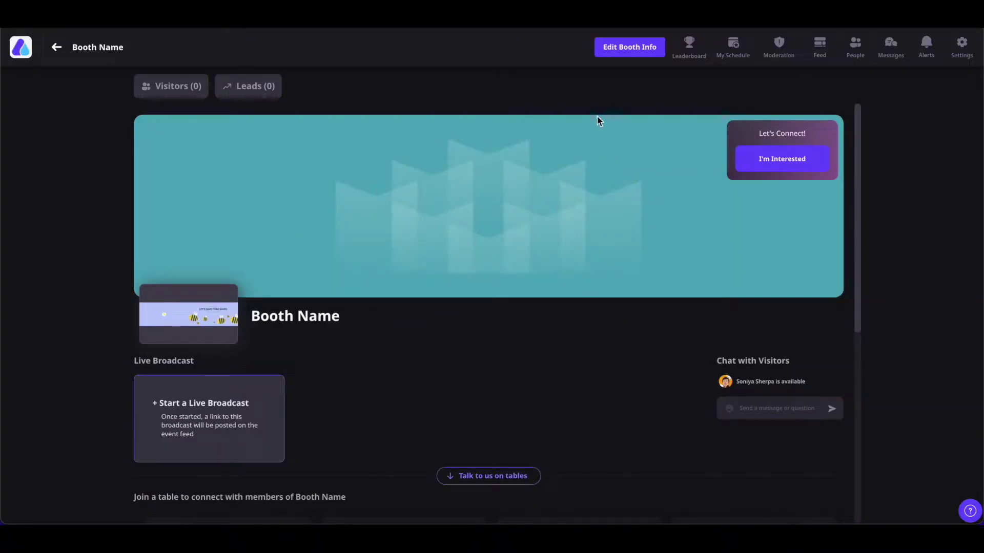
{"action": "left_click", "coordinate": [621, 47]}
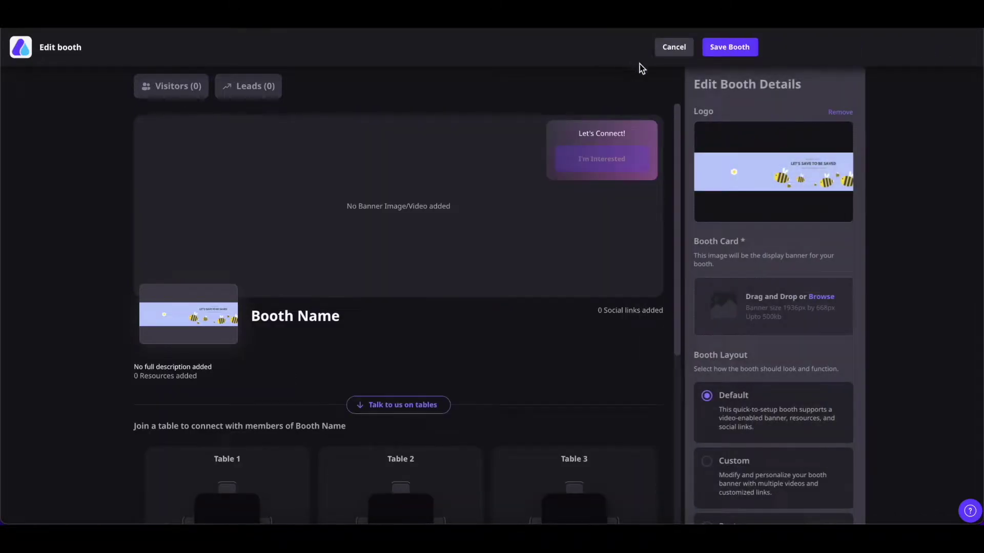
{"action": "scroll", "coordinate": [747, 189], "scroll_direction": "down", "scroll_amount": 4}
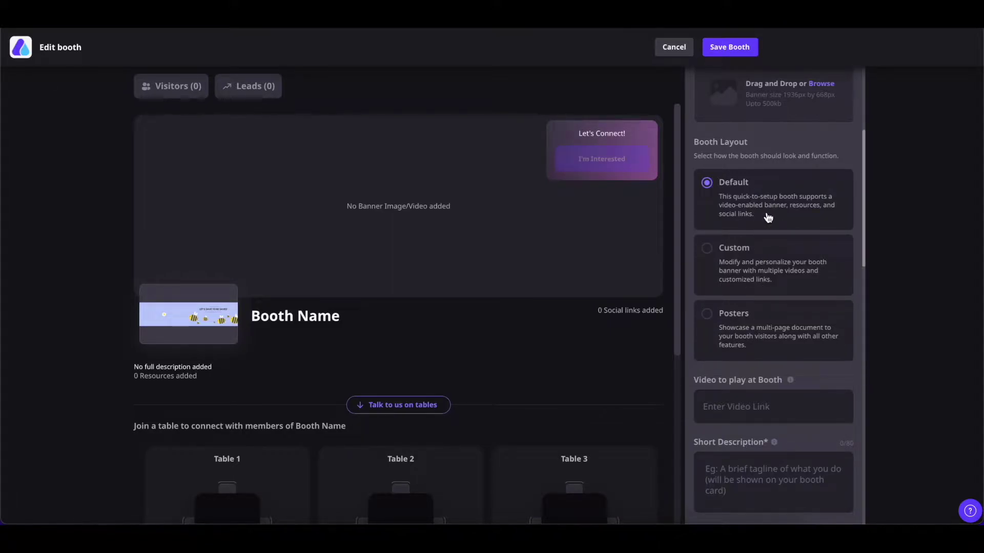
{"action": "scroll", "coordinate": [768, 216], "scroll_direction": "down", "scroll_amount": 1}
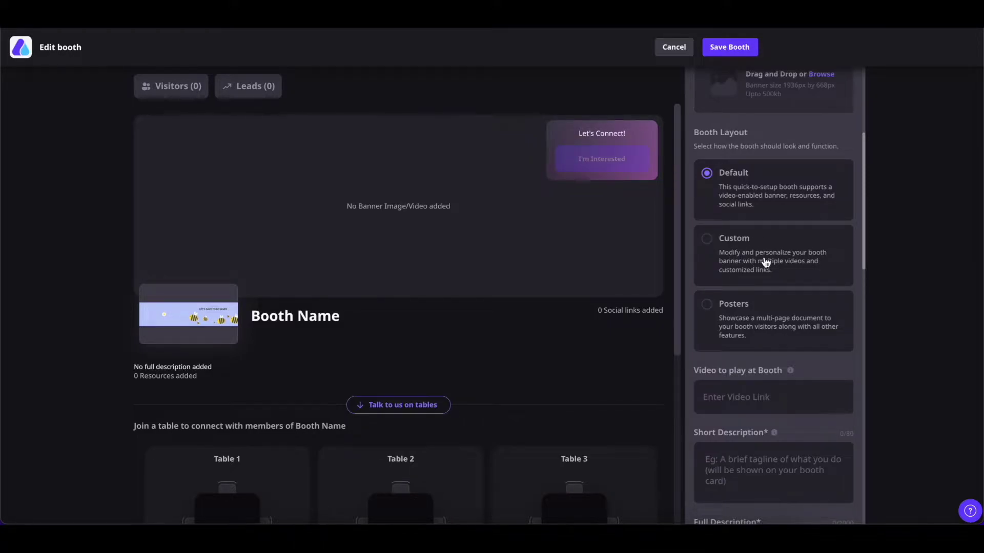
{"action": "scroll", "coordinate": [766, 262], "scroll_direction": "down", "scroll_amount": 1}
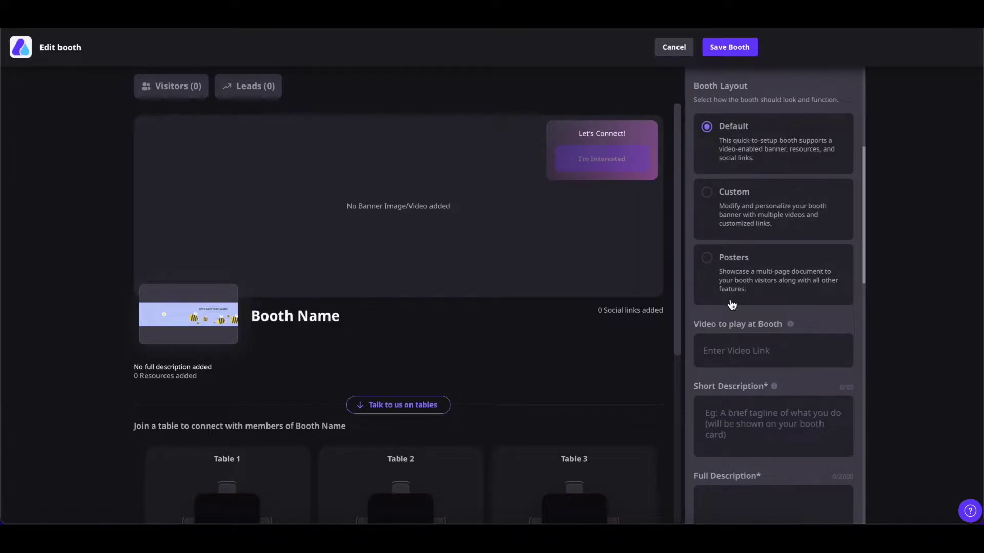
{"action": "scroll", "coordinate": [732, 305], "scroll_direction": "up", "scroll_amount": 5}
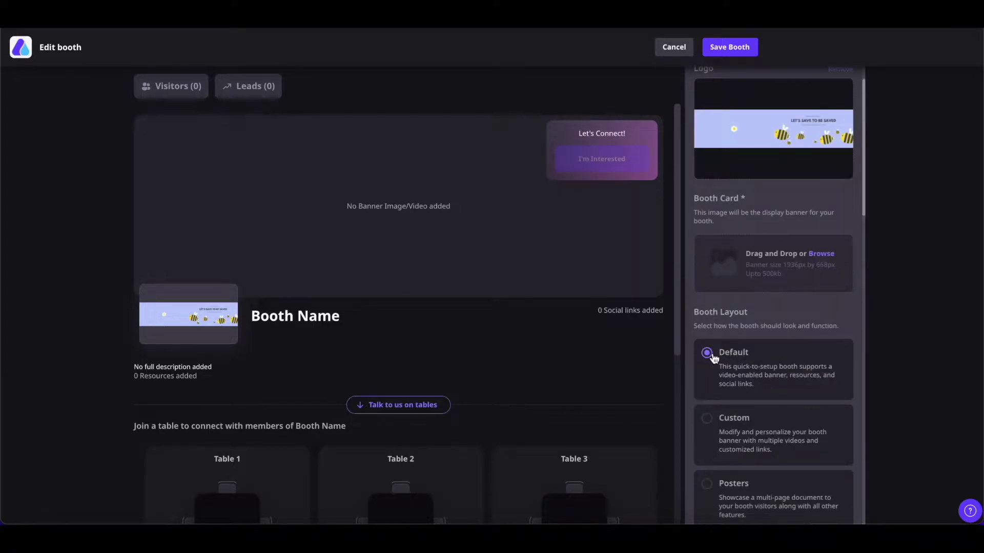
{"action": "scroll", "coordinate": [748, 378], "scroll_direction": "up", "scroll_amount": 1}
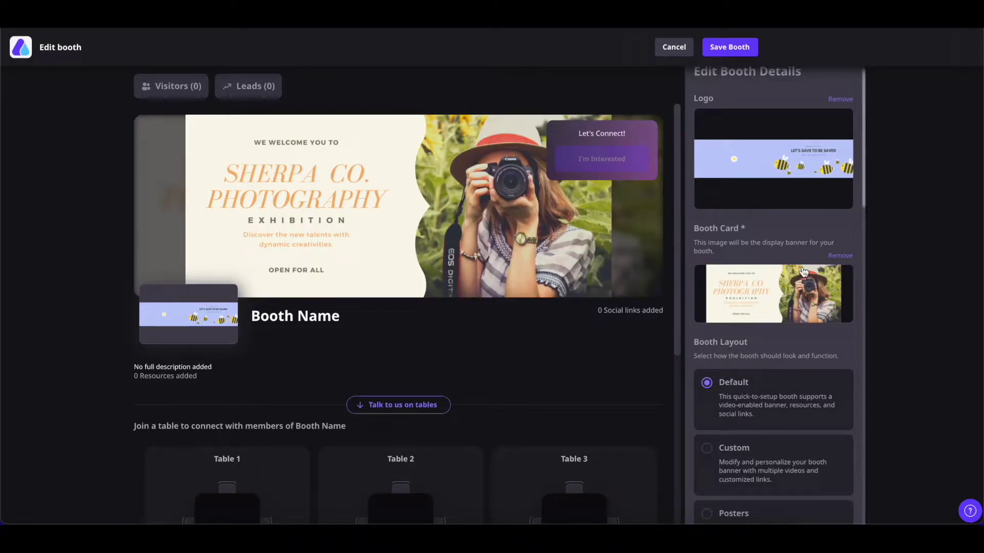
- Scroll the Edit Booth Details panel down to the Video Link field
{"action": "scroll", "coordinate": [581, 215], "scroll_direction": "down", "scroll_amount": 9}
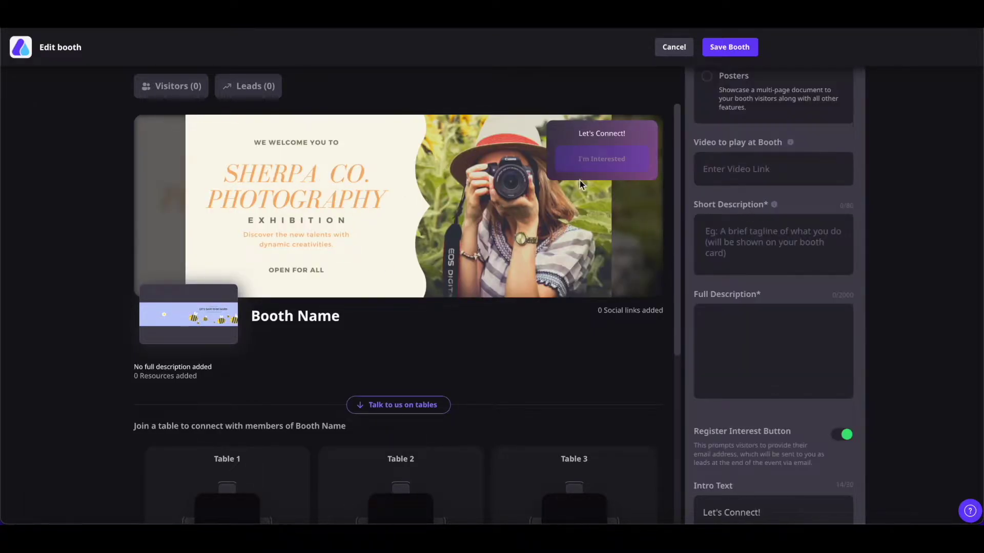
- Set a YouTube link as the booth video and fill in the short and full descriptions
{"action": "left_click", "coordinate": [729, 169]}
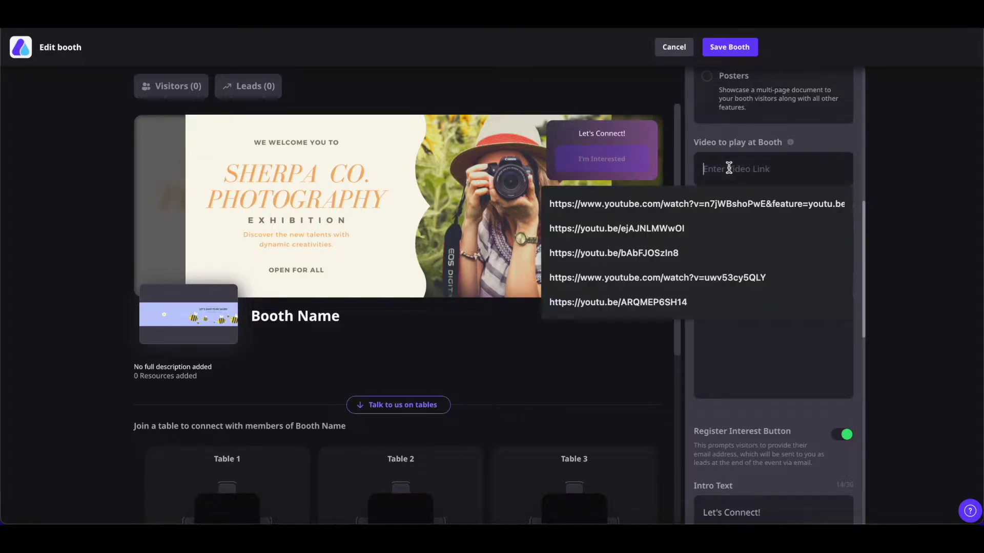
{"action": "left_click", "coordinate": [666, 197]}
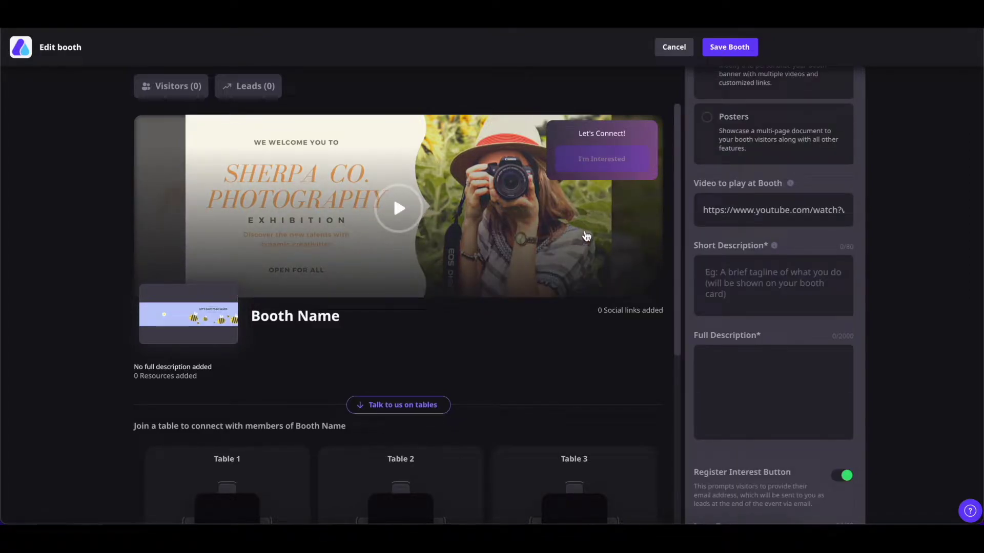
{"action": "left_click", "coordinate": [731, 287]}
{"action": "type", "text": "Short Description"}
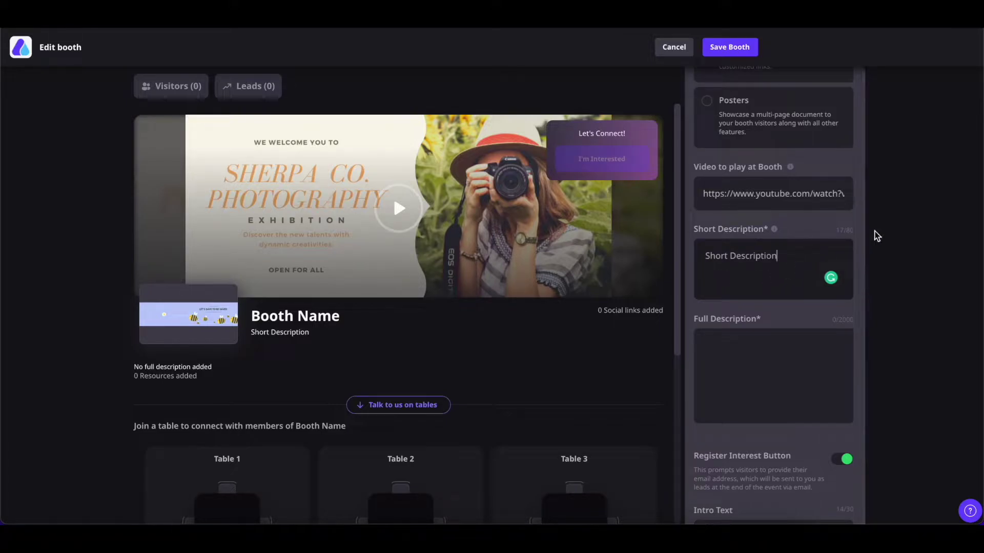
{"action": "left_click", "coordinate": [846, 334]}
{"action": "type", "text": "Full Description"}
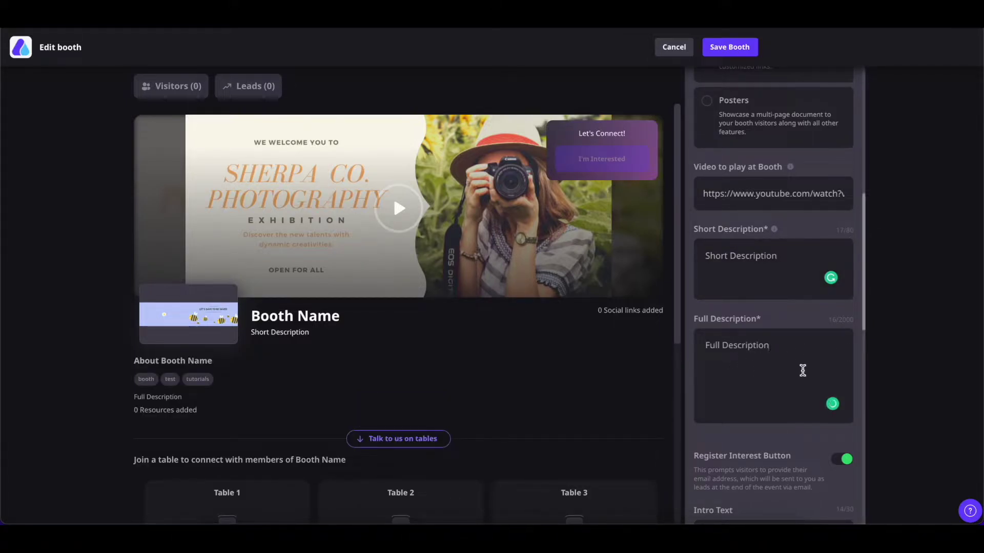
{"action": "scroll", "coordinate": [842, 332], "scroll_direction": "down", "scroll_amount": 5}
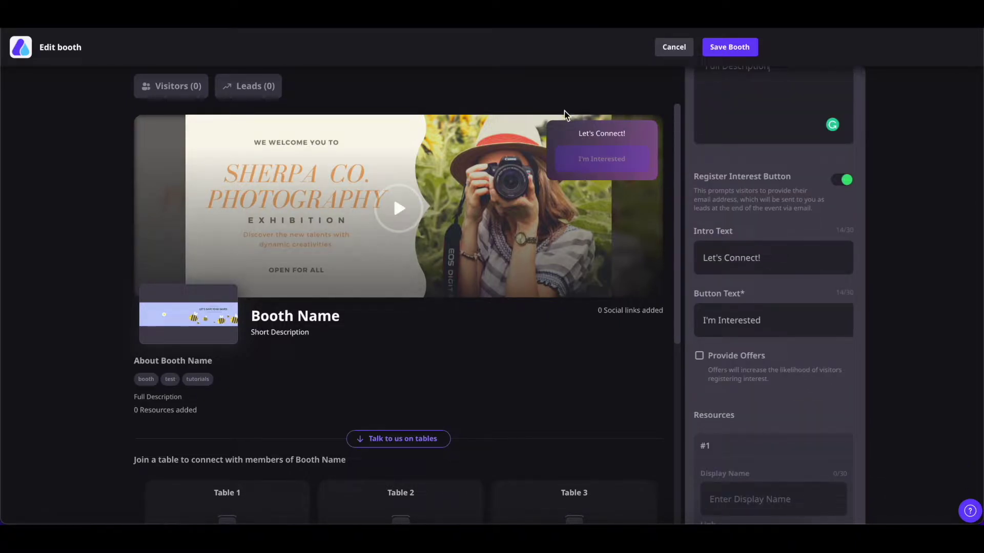
{"action": "scroll", "coordinate": [762, 200], "scroll_direction": "down", "scroll_amount": 1}
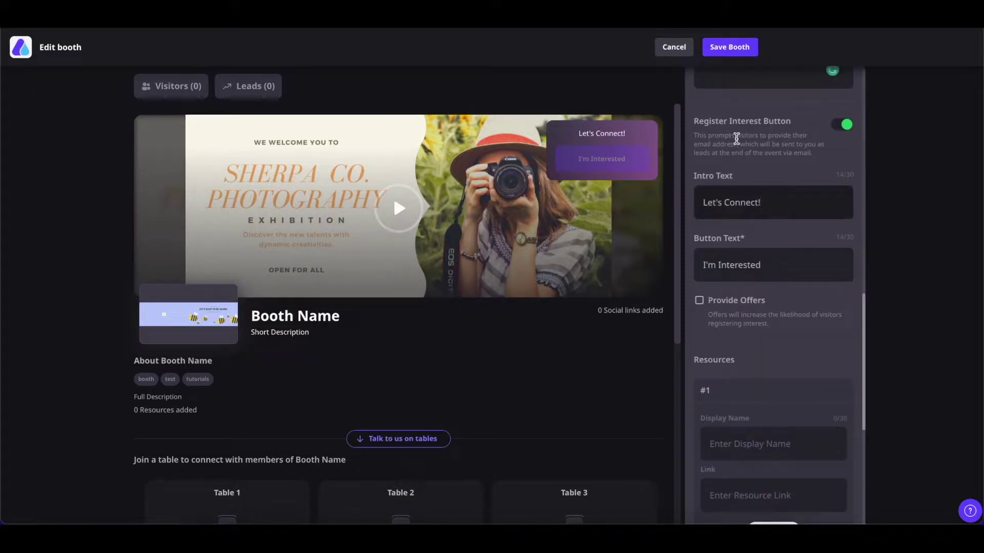
- Keep the 'Let's Connect!' intro and 'I'm Interested' button wording unchanged
{"action": "left_click_drag", "start_coordinate": [771, 204], "coordinate": [703, 196]}
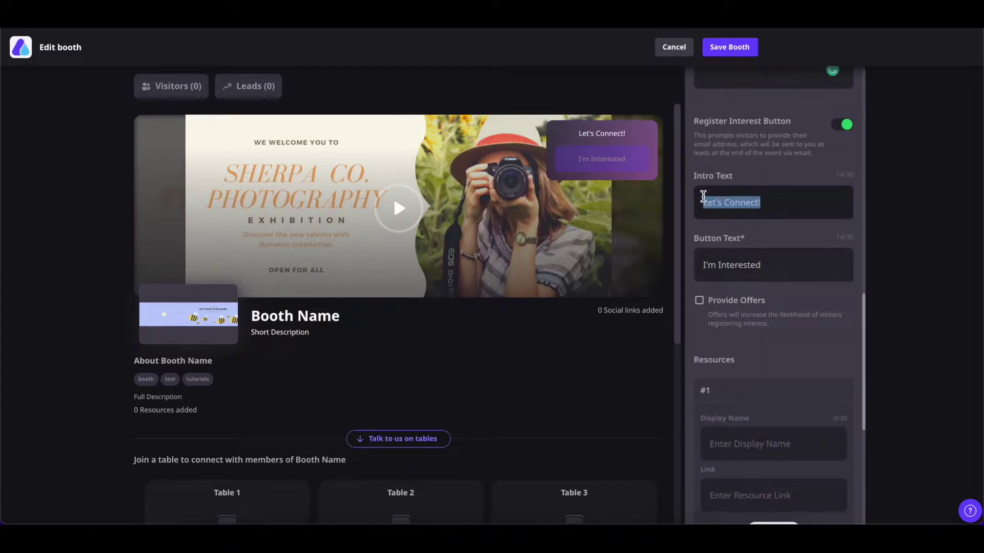
{"action": "left_click", "coordinate": [784, 263]}
{"action": "left_click_drag", "start_coordinate": [791, 262], "coordinate": [688, 262]}
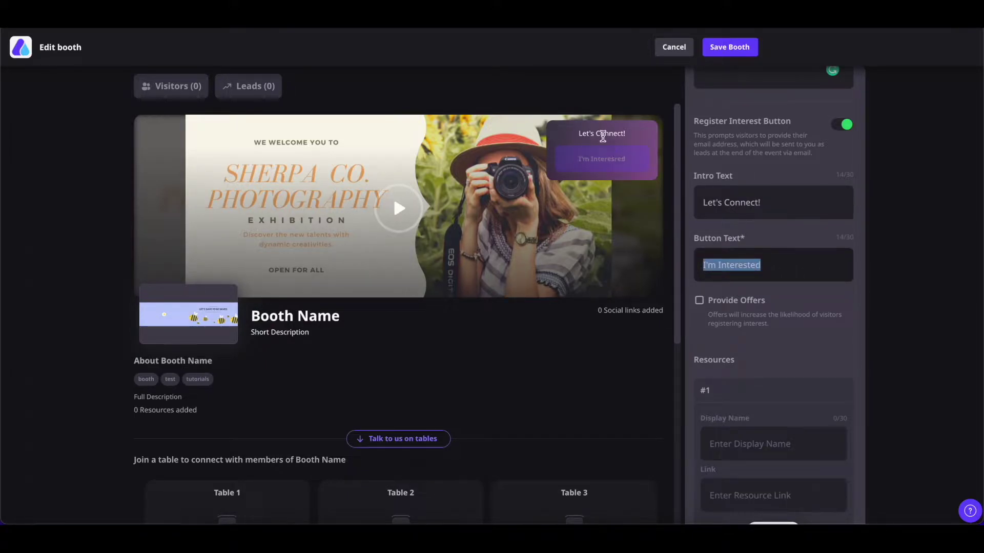
{"action": "left_click", "coordinate": [813, 265]}
{"action": "scroll", "coordinate": [813, 267], "scroll_direction": "down", "scroll_amount": 1}
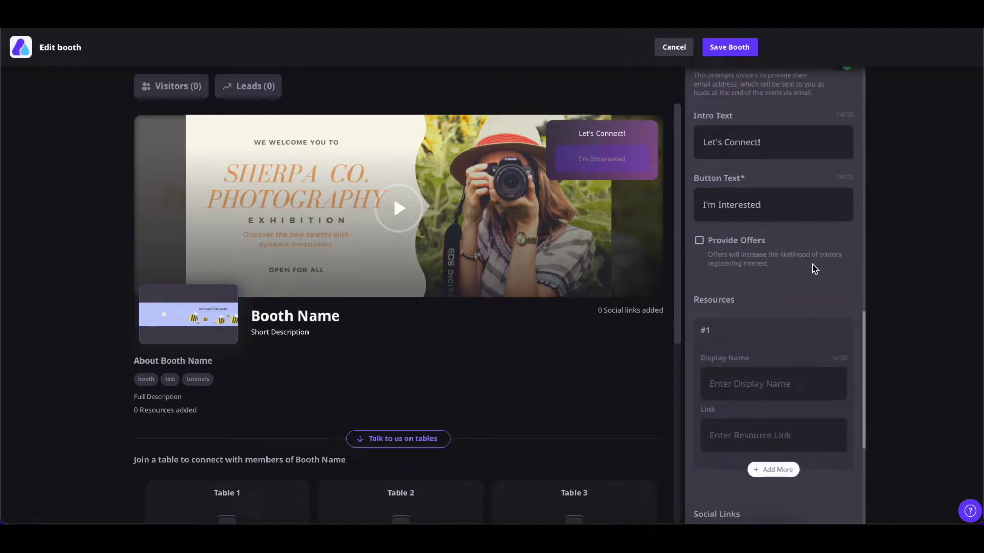
- Enable offers with preview 'Starbucks Giftcards for the winners!' and details '50% discount using AIRSTAR'
{"action": "left_click", "coordinate": [700, 241]}
{"action": "scroll", "coordinate": [749, 213], "scroll_direction": "down", "scroll_amount": 1}
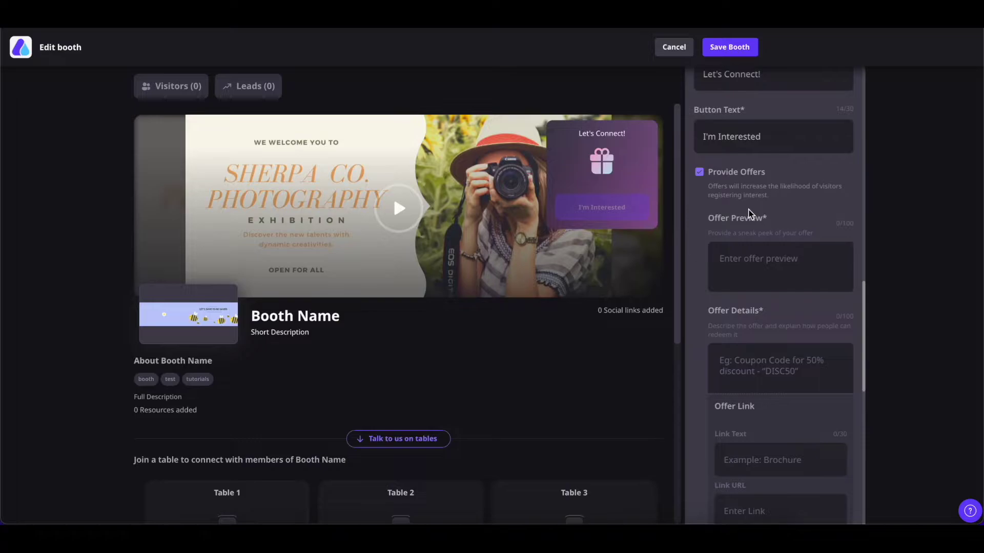
{"action": "scroll", "coordinate": [748, 213], "scroll_direction": "down", "scroll_amount": 1}
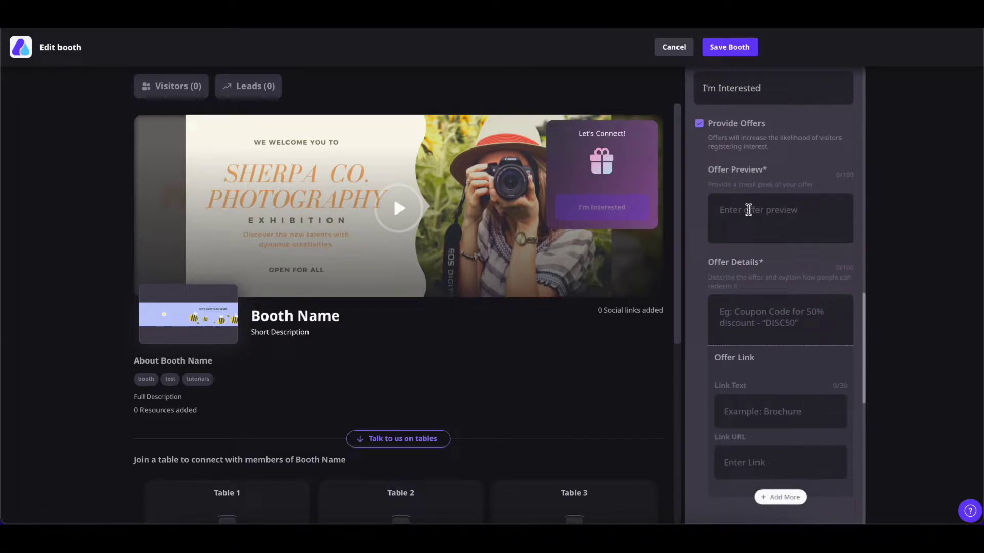
{"action": "left_click", "coordinate": [748, 209]}
{"action": "type", "text": "Starbucks Giftcards for the winners!"}
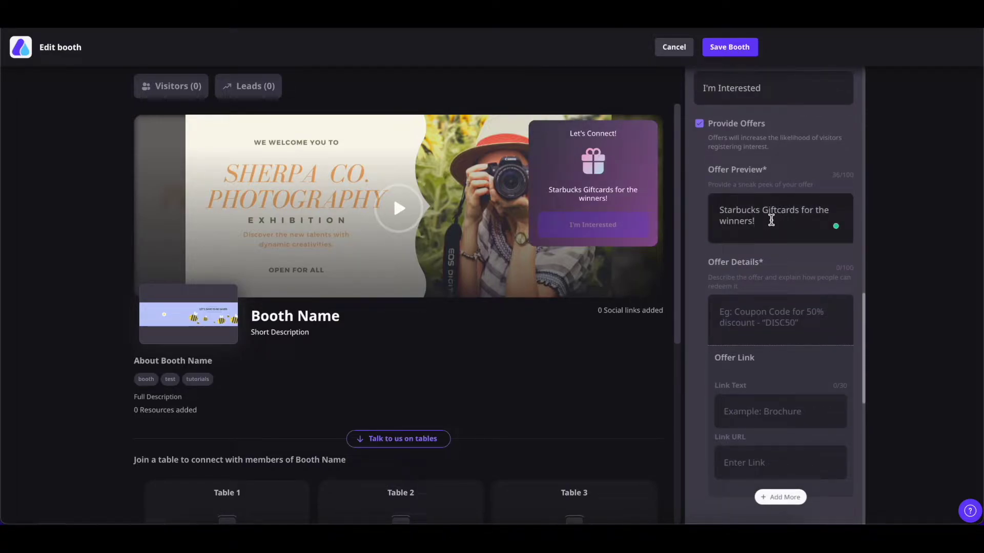
{"action": "left_click", "coordinate": [727, 302]}
{"action": "type", "text": "50% discount using AIRSTAR"}
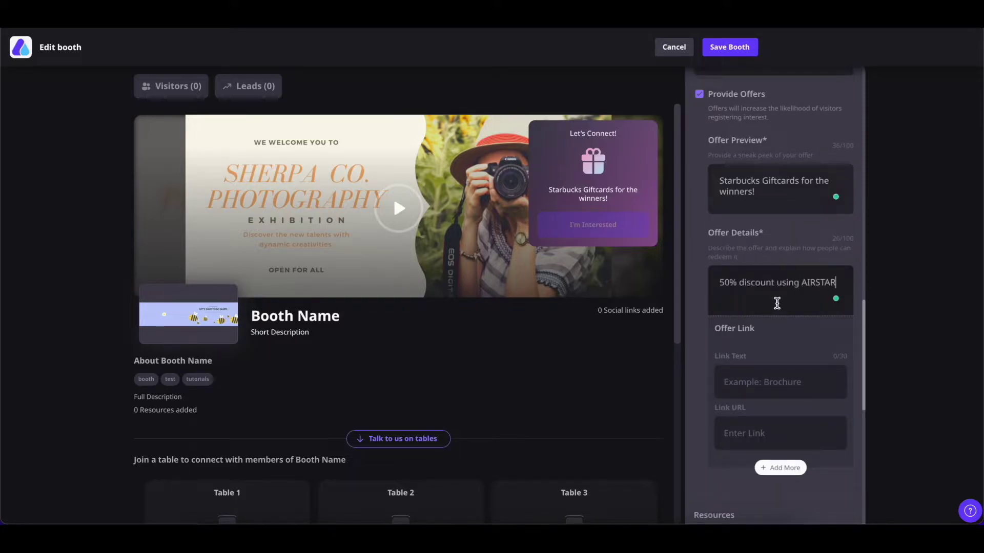
- Add a 'Redeem Coupon' offer link to the magicpin voucher URL, then add and remove a second link
{"action": "scroll", "coordinate": [778, 292], "scroll_direction": "down", "scroll_amount": 2}
{"action": "left_click", "coordinate": [760, 281]}
{"action": "type", "text": "Redeem Coupon"}
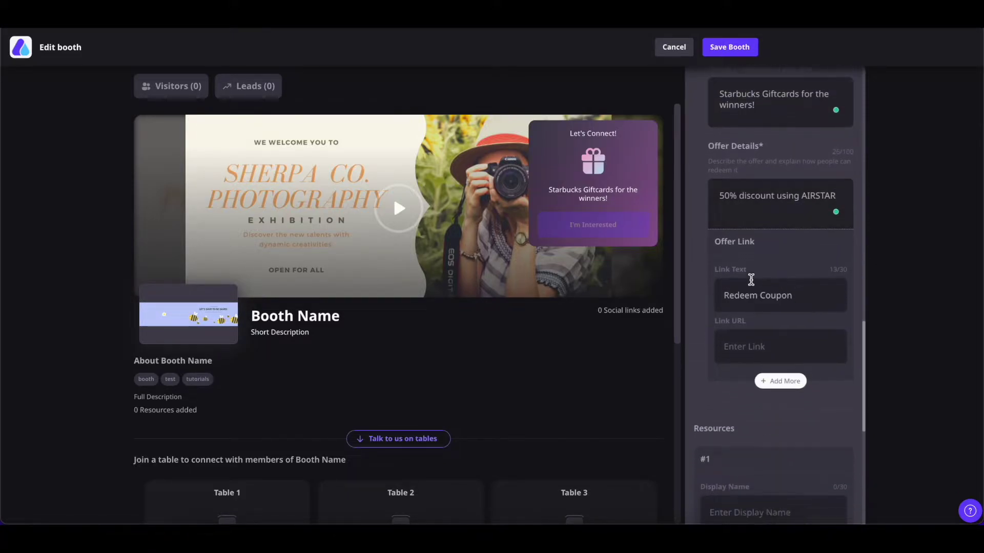
{"action": "scroll", "coordinate": [801, 296], "scroll_direction": "down", "scroll_amount": 1}
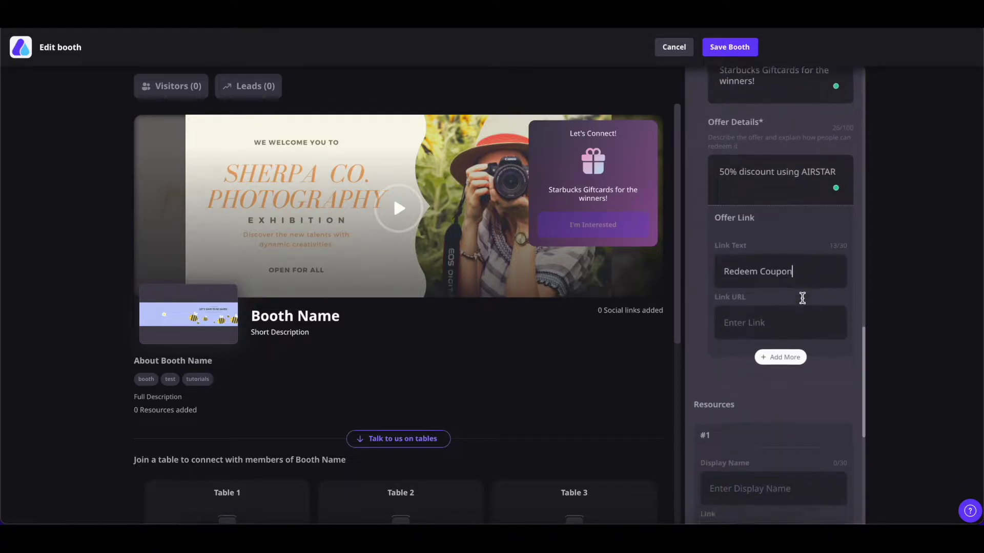
{"action": "left_click", "coordinate": [774, 318]}
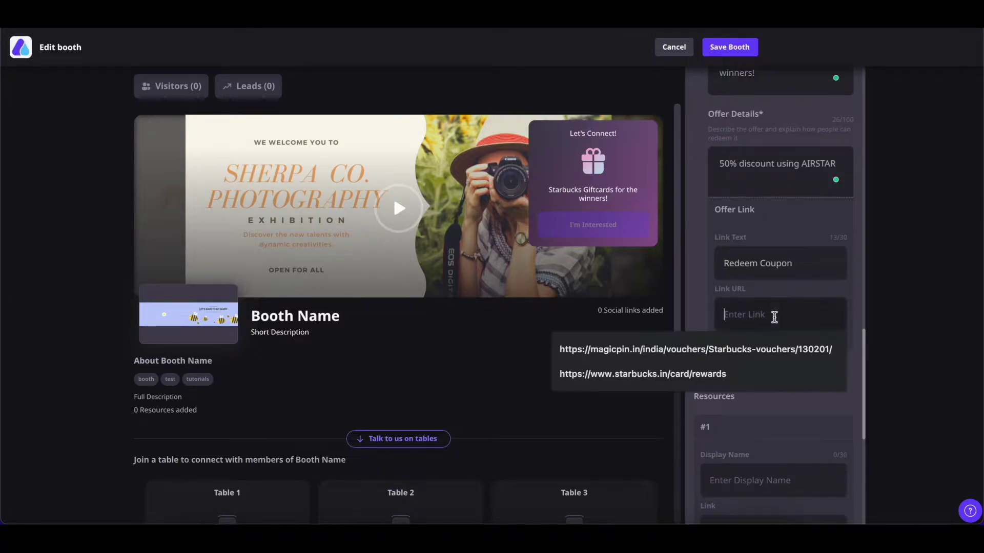
{"action": "left_click", "coordinate": [774, 347]}
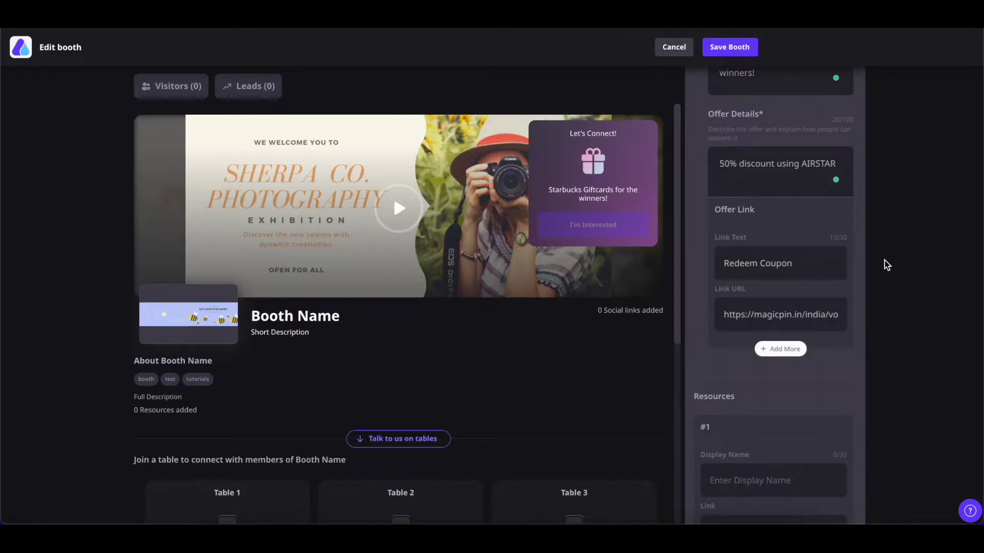
{"action": "left_click", "coordinate": [784, 350]}
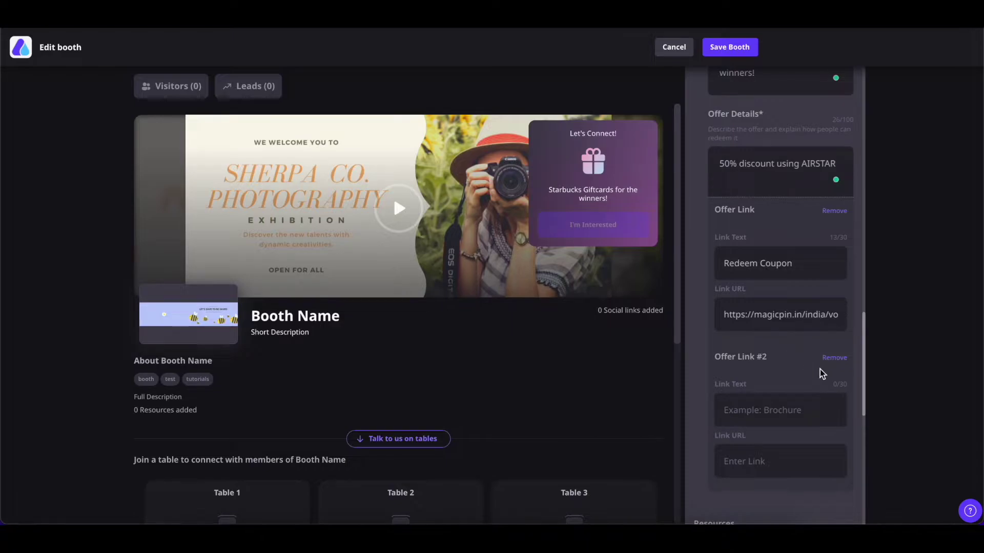
{"action": "left_click", "coordinate": [834, 358]}
{"action": "scroll", "coordinate": [810, 290], "scroll_direction": "down", "scroll_amount": 4}
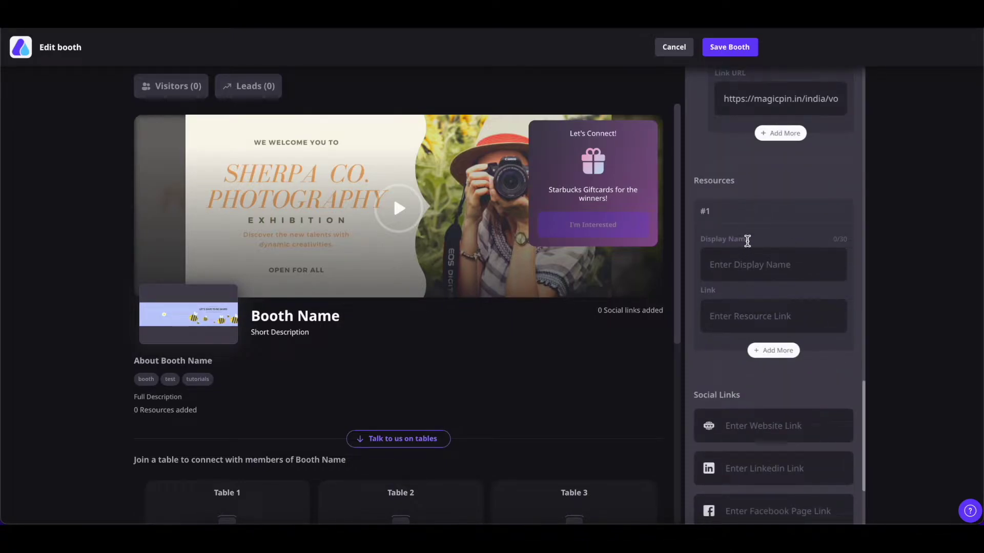
- Add a resource named 'Please drop in your feedback!' linked to the SharePoint address
{"action": "scroll", "coordinate": [750, 259], "scroll_direction": "down", "scroll_amount": 1}
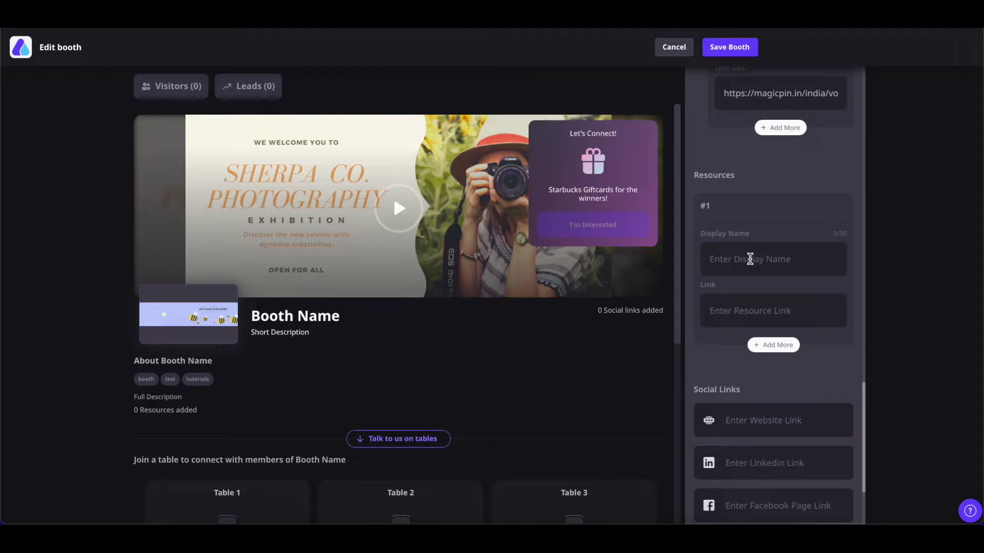
{"action": "left_click", "coordinate": [749, 259]}
{"action": "type", "text": "Please drop in your feedback!"}
{"action": "scroll", "coordinate": [750, 258], "scroll_direction": "up", "scroll_amount": 1}
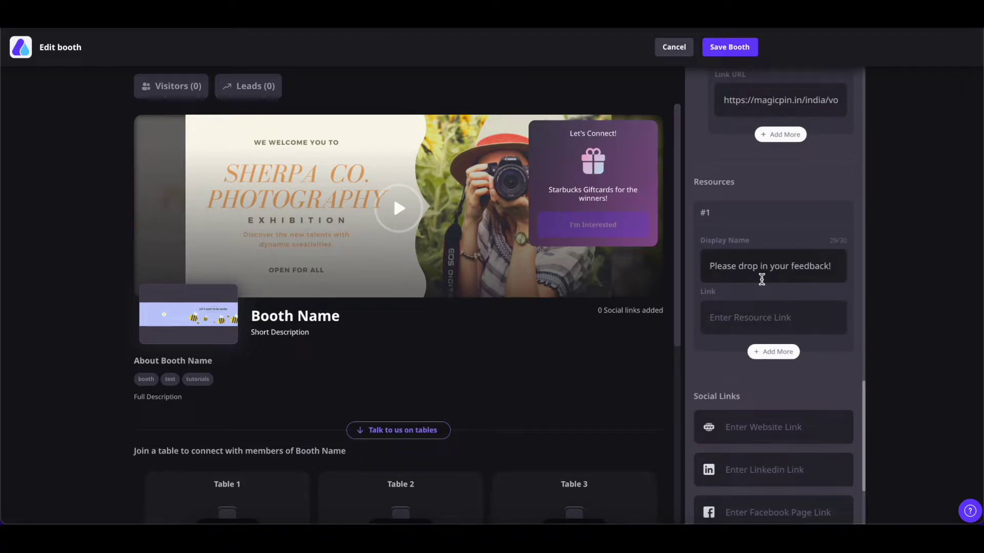
{"action": "left_click", "coordinate": [747, 317]}
{"action": "key", "text": "ctrl+v"}
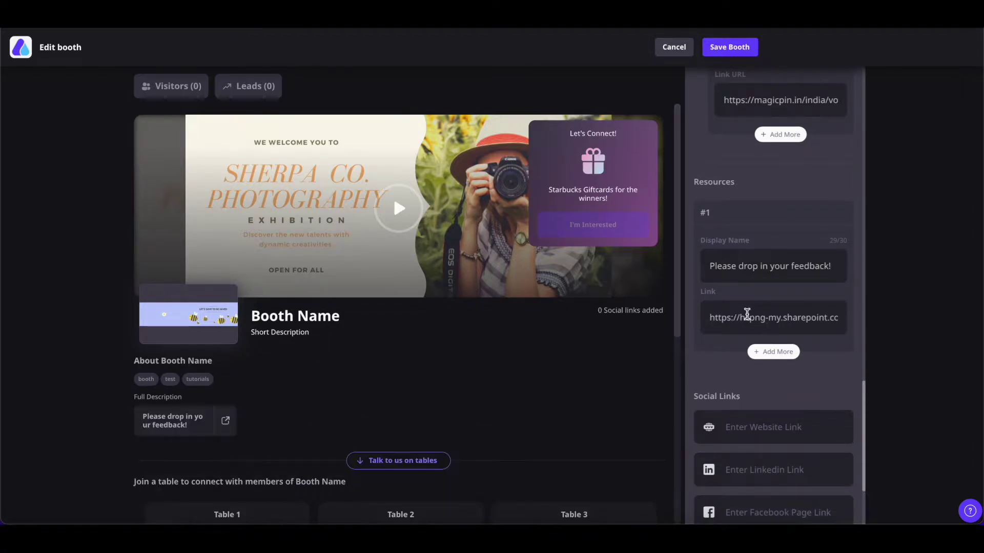
- Add a second resource entry and remove it again, leaving only the feedback resource
{"action": "scroll", "coordinate": [746, 316], "scroll_direction": "down", "scroll_amount": 1}
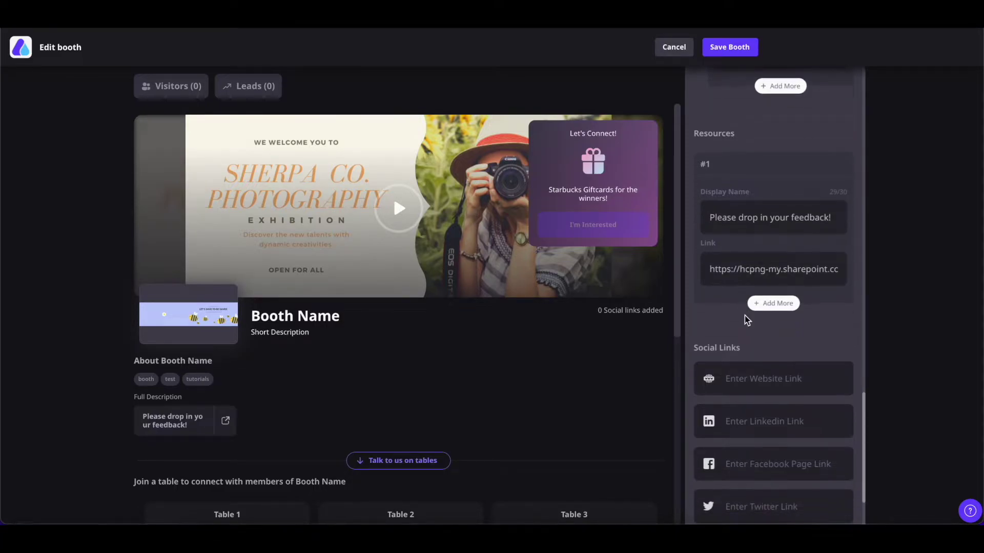
{"action": "left_click", "coordinate": [770, 304]}
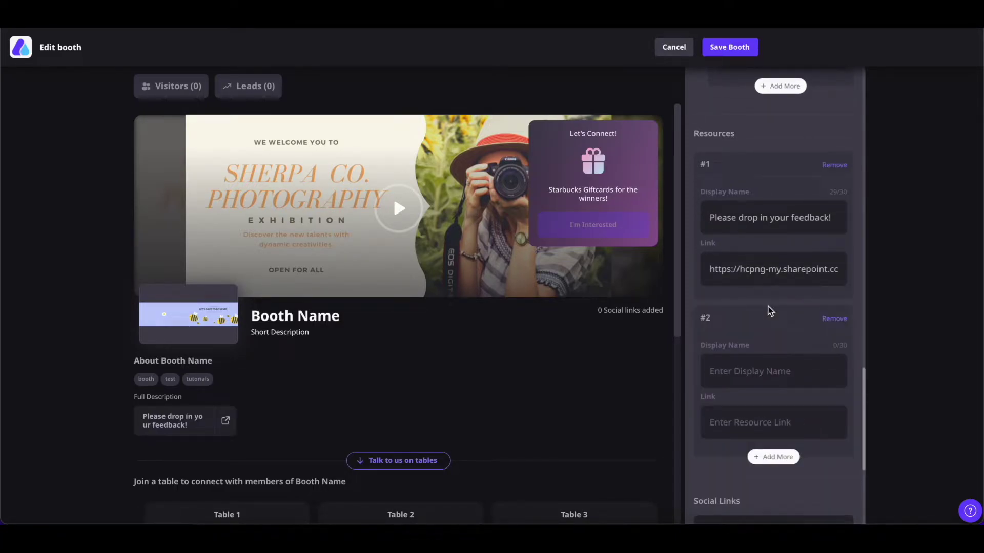
{"action": "left_click", "coordinate": [829, 322]}
{"action": "scroll", "coordinate": [743, 297], "scroll_direction": "down", "scroll_amount": 2}
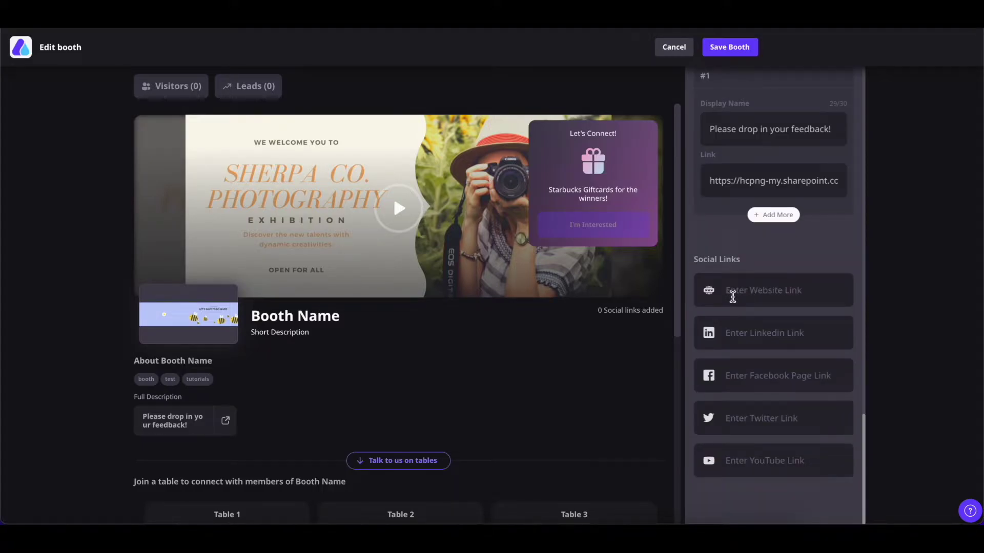
- Enter the Airmeet website plus LinkedIn, Facebook, Twitter and YouTube addresses under Social Links
{"action": "left_click", "coordinate": [733, 294]}
{"action": "type", "text": "https://www.airmeet.com"}
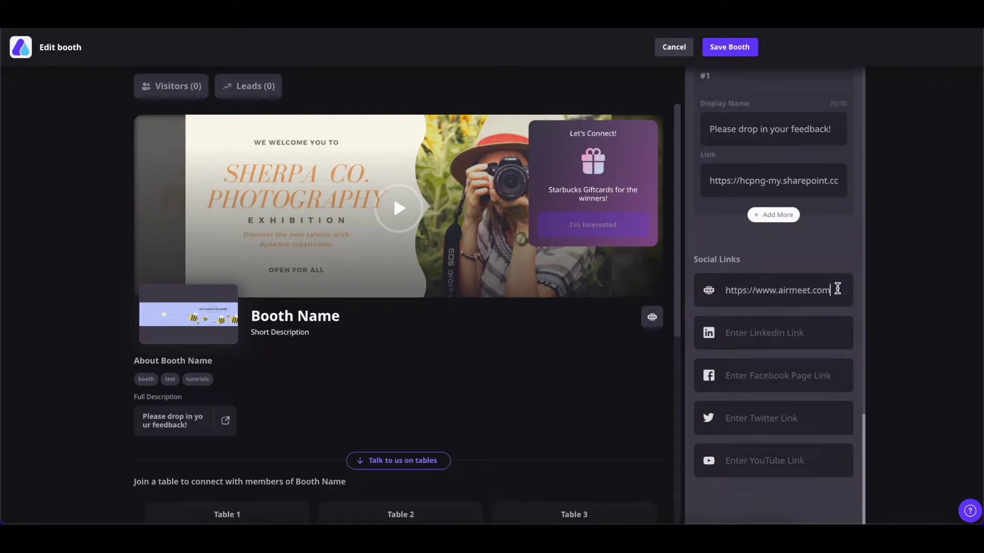
{"action": "left_click", "coordinate": [765, 333]}
{"action": "left_click", "coordinate": [784, 377]}
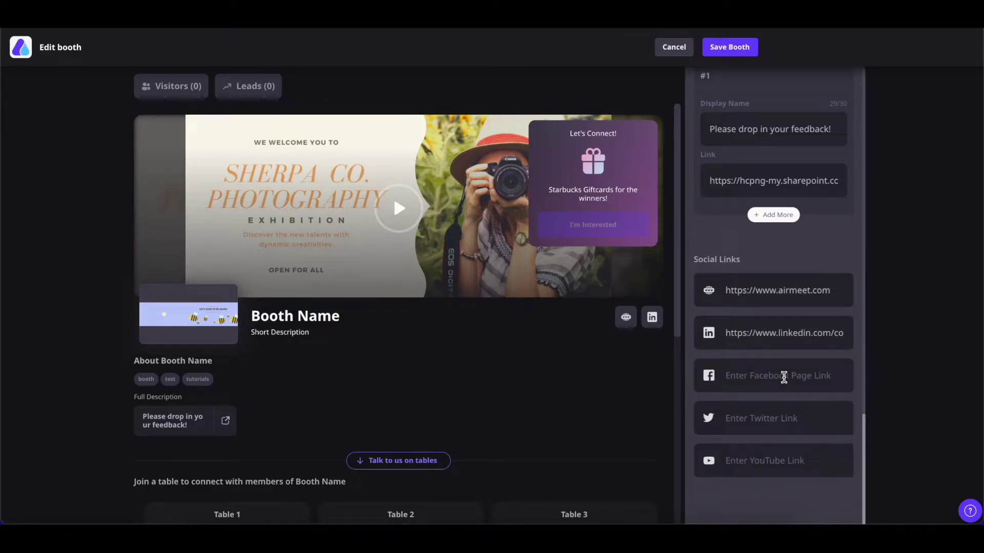
{"action": "left_click", "coordinate": [784, 377]}
{"action": "left_click", "coordinate": [784, 406]}
{"action": "left_click", "coordinate": [765, 418]}
{"action": "left_click", "coordinate": [755, 456]}
{"action": "left_click", "coordinate": [744, 460]}
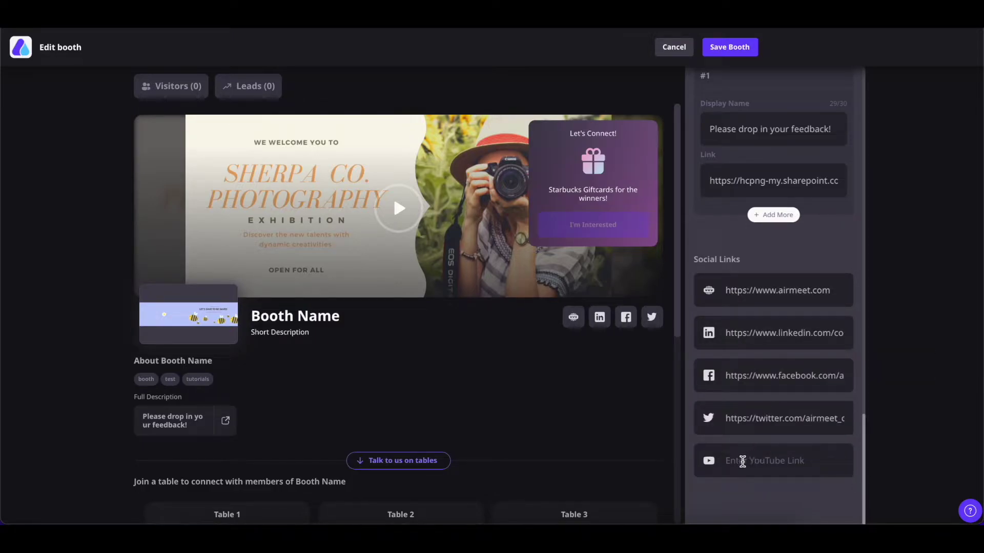
{"action": "left_click", "coordinate": [753, 411]}
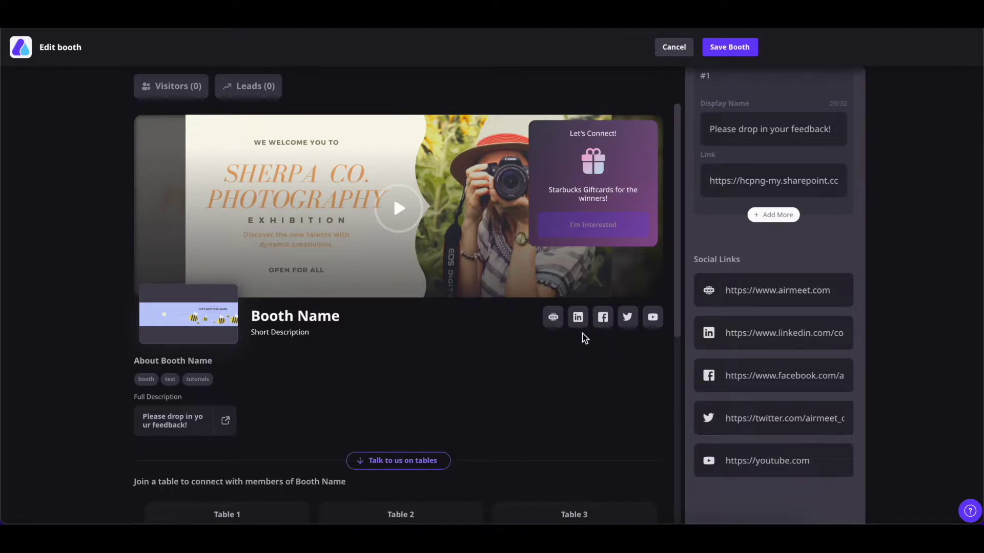
{"action": "scroll", "coordinate": [736, 125], "scroll_direction": "up", "scroll_amount": 10}
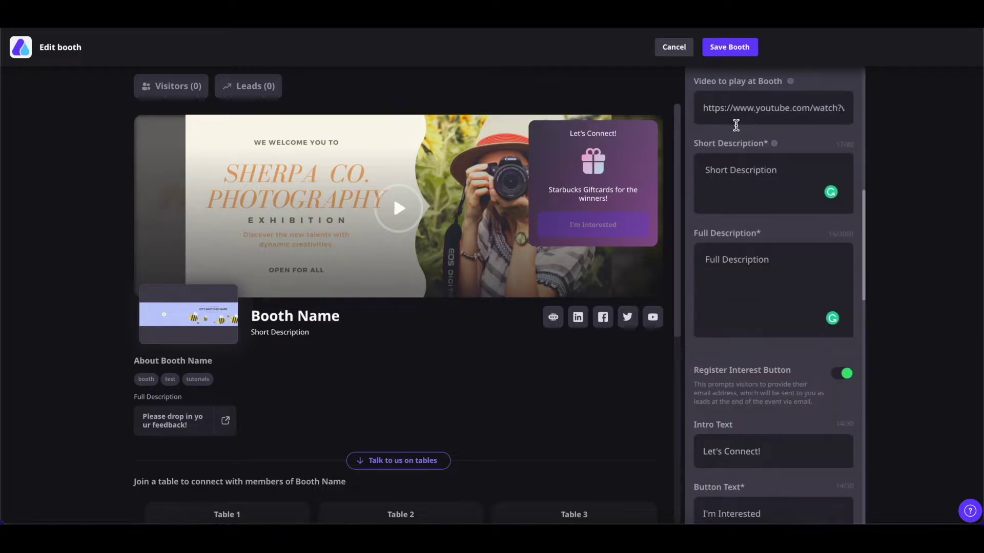
- Save the booth, reopen it for editing, and scroll to the Booth Layout options
{"action": "left_click", "coordinate": [729, 47]}
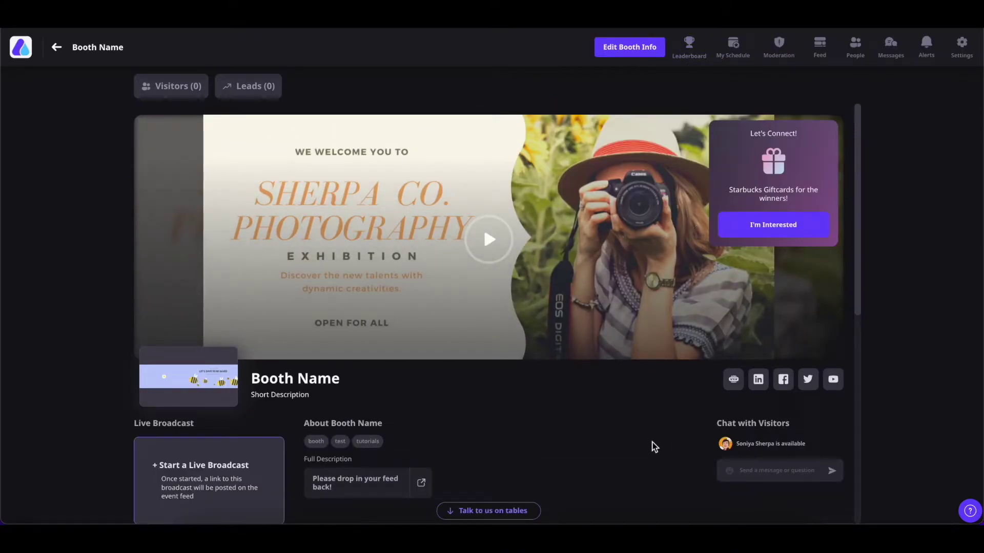
{"action": "left_click", "coordinate": [635, 55]}
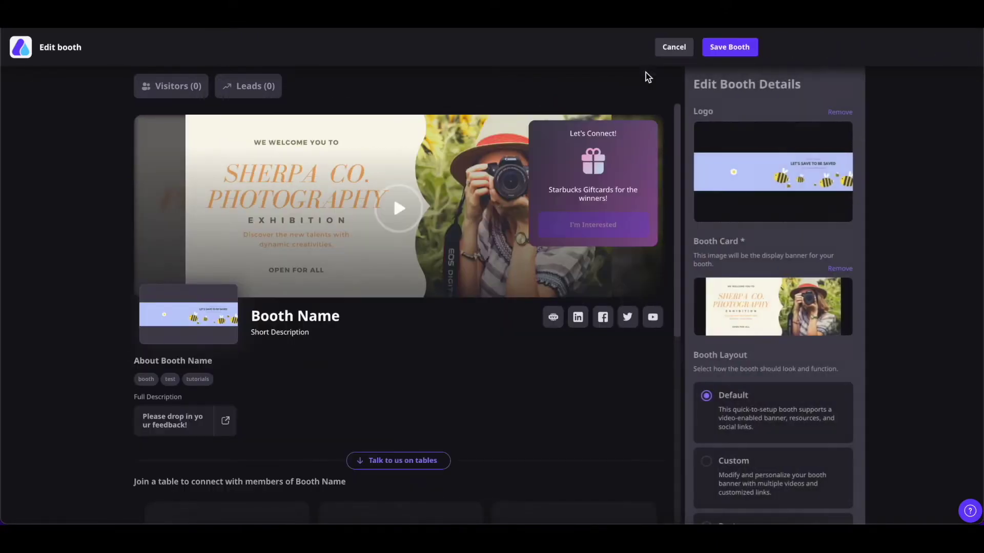
{"action": "scroll", "coordinate": [738, 459], "scroll_direction": "down", "scroll_amount": 3}
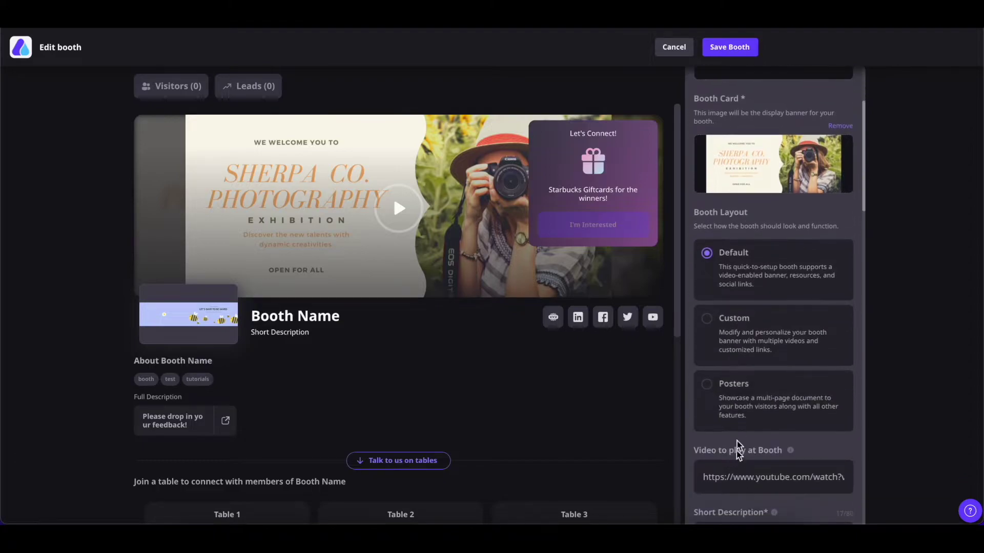
- Choose the Custom layout, place a Background Image on the canvas, and browse for an image file
{"action": "left_click", "coordinate": [728, 330]}
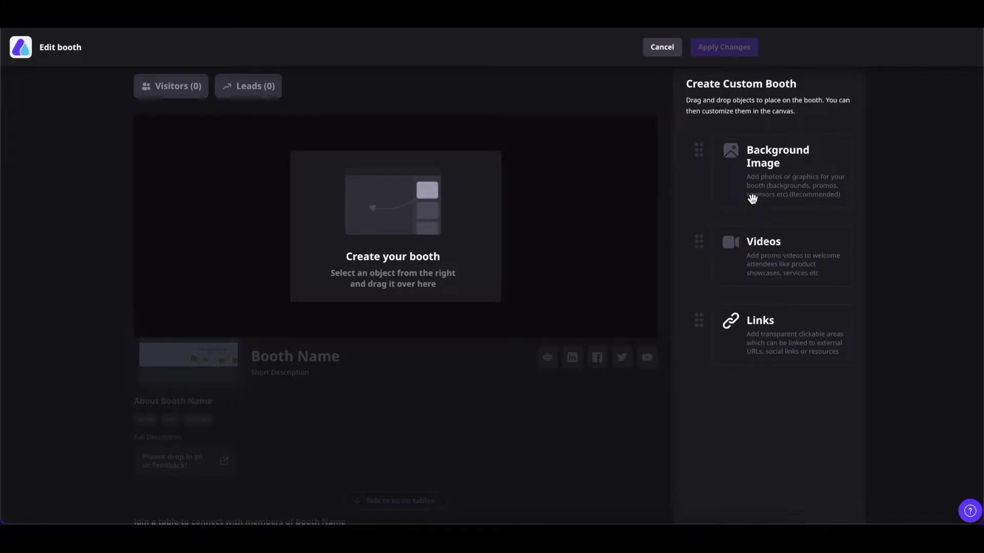
{"action": "left_click_drag", "start_coordinate": [752, 199], "coordinate": [388, 227]}
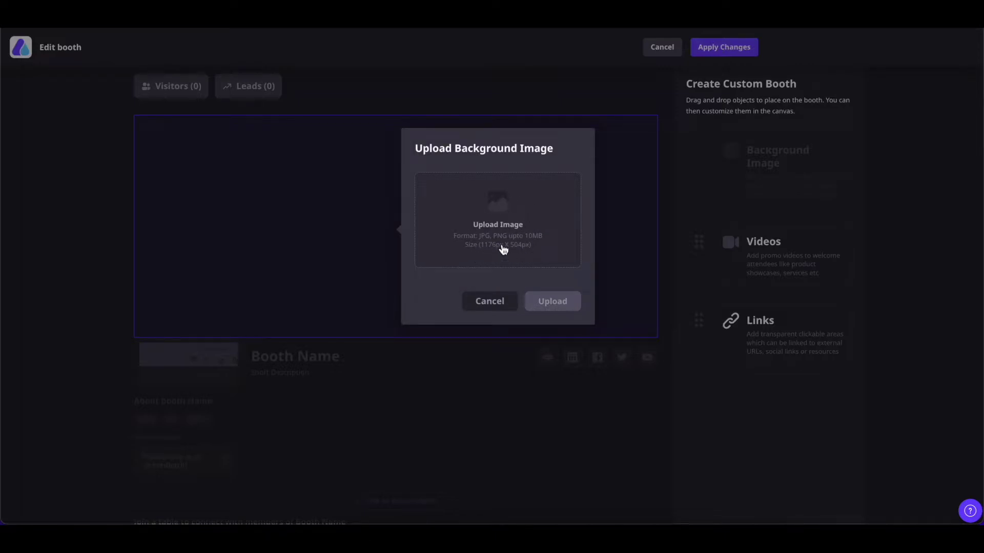
{"action": "left_click", "coordinate": [516, 229]}
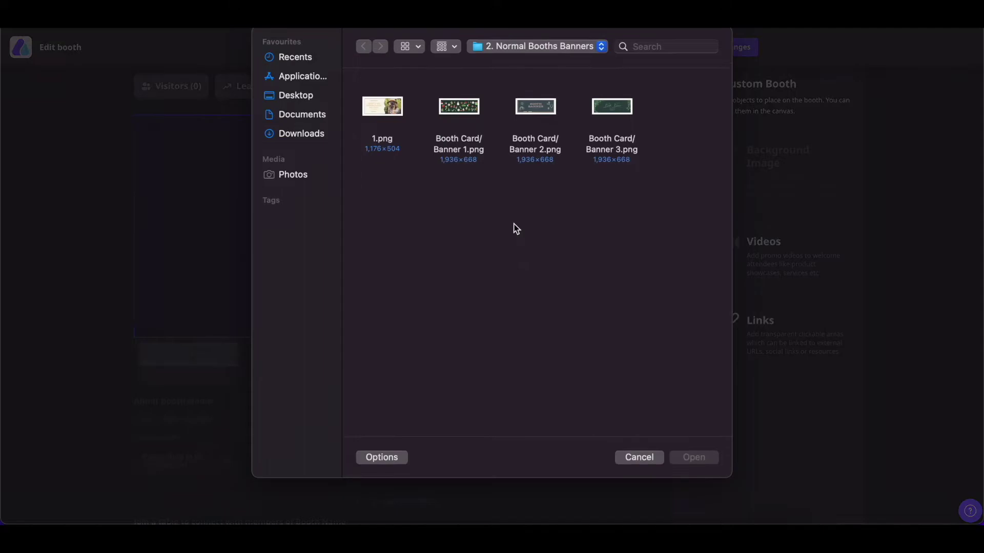
- Upload the yellow 'All in One Platform' stand image as background, then add a Videos element
{"action": "left_click", "coordinate": [600, 45]}
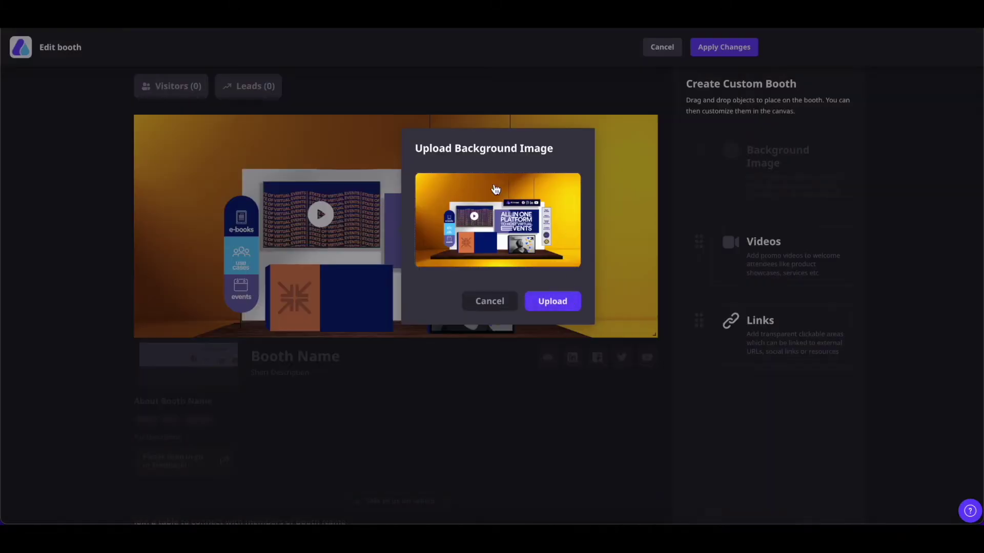
{"action": "left_click", "coordinate": [556, 305]}
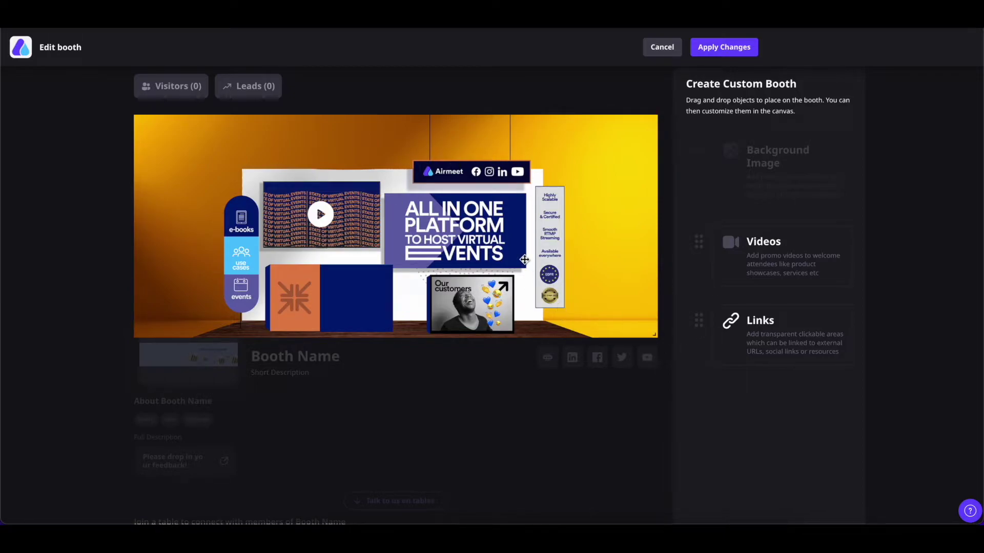
{"action": "left_click_drag", "start_coordinate": [799, 263], "coordinate": [356, 218]}
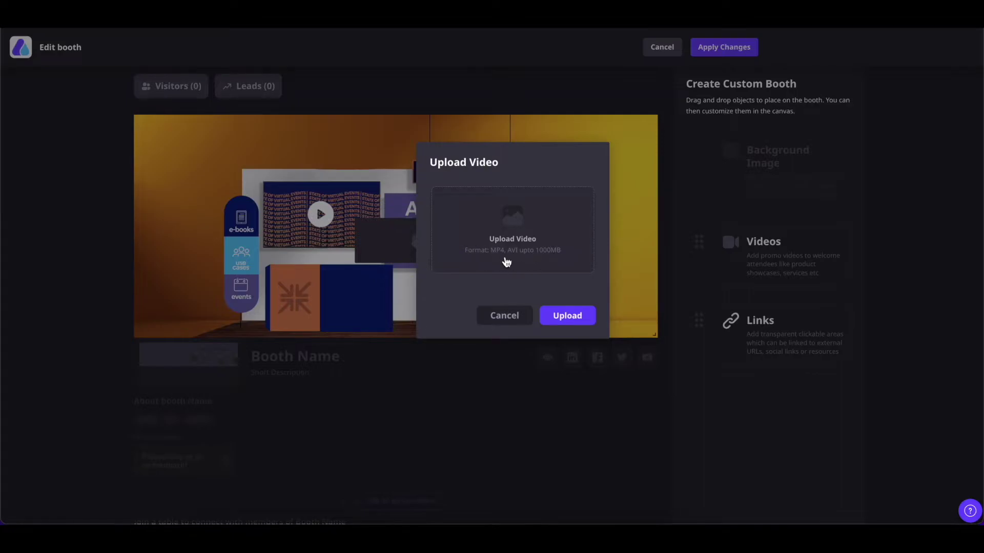
- Upload the Airmeet Fluid Space Sessions video and position it on the booth's left display screen
{"action": "left_click", "coordinate": [574, 316]}
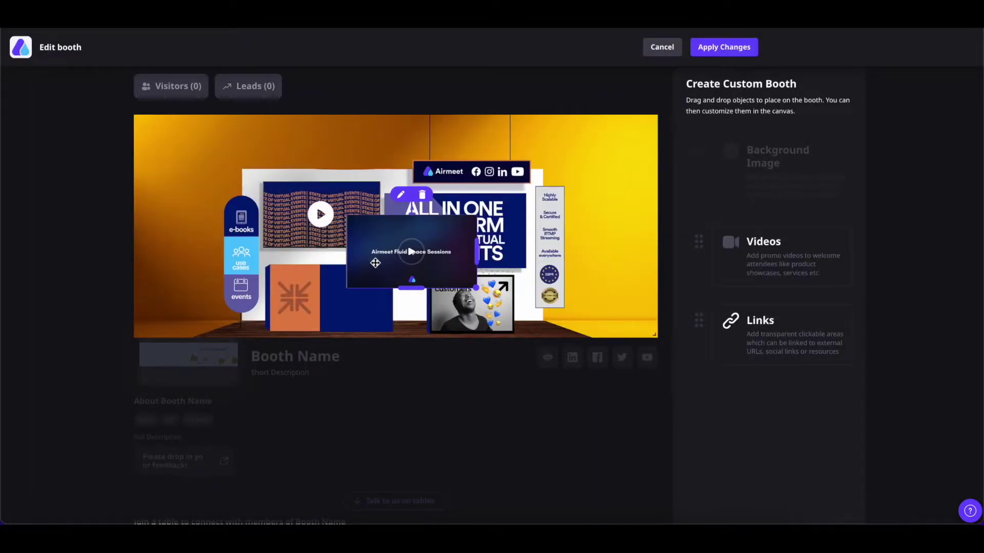
{"action": "left_click_drag", "start_coordinate": [376, 255], "coordinate": [319, 203]}
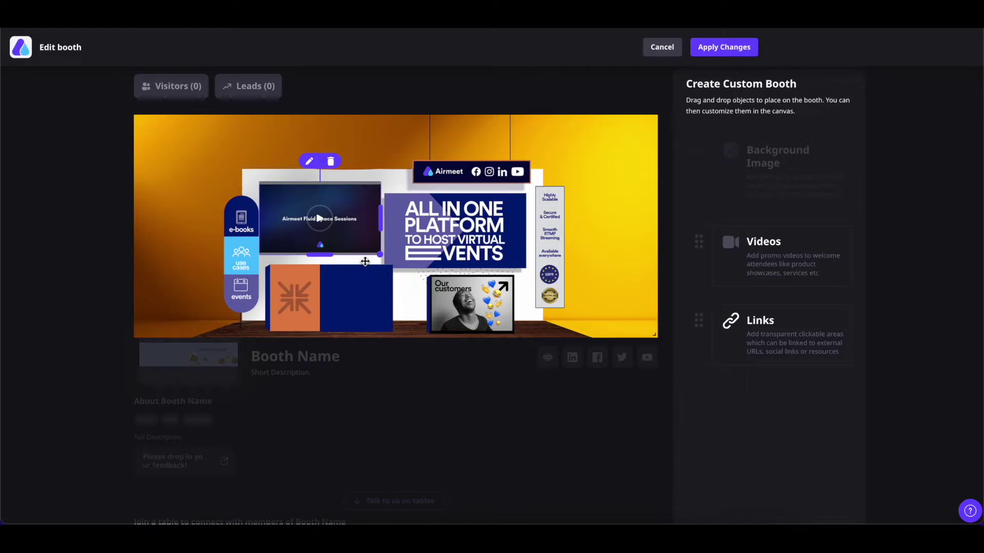
{"action": "left_click", "coordinate": [365, 261]}
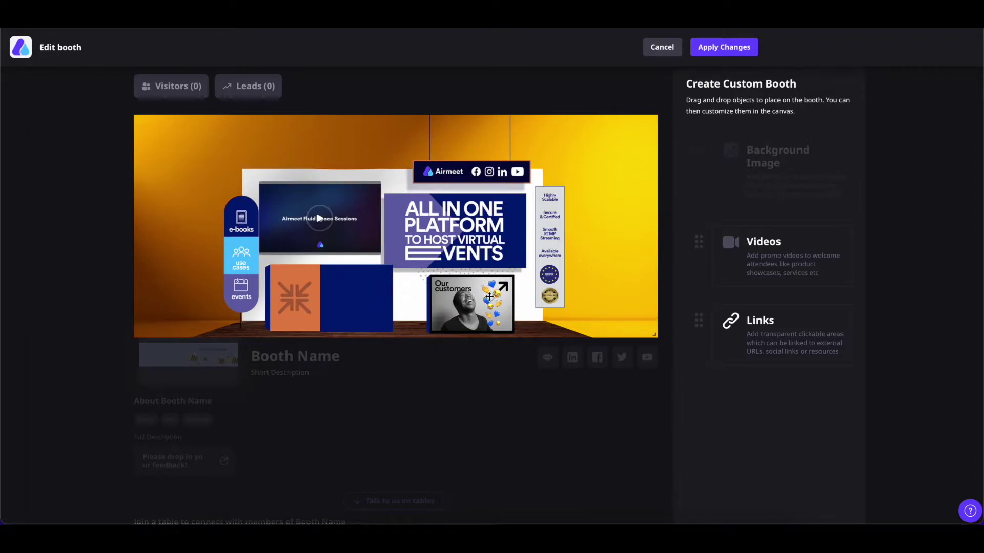
- Add an 'Our Customers' link with an external URL over the customers poster, then apply the design
{"action": "left_click_drag", "start_coordinate": [754, 336], "coordinate": [467, 308]}
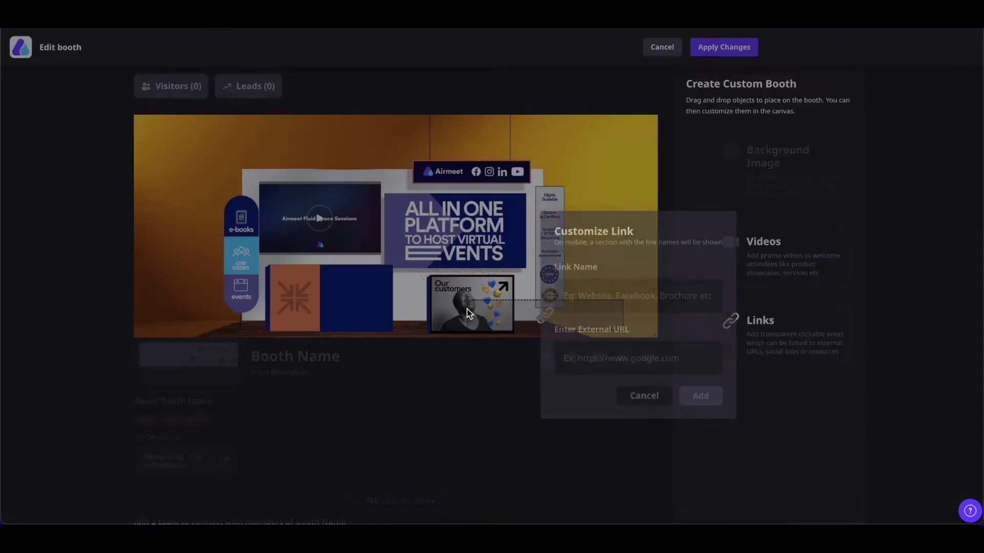
{"action": "left_click", "coordinate": [650, 301]}
{"action": "type", "text": "Our Customers"}
{"action": "left_click", "coordinate": [597, 358]}
{"action": "key", "text": "ctrl+v"}
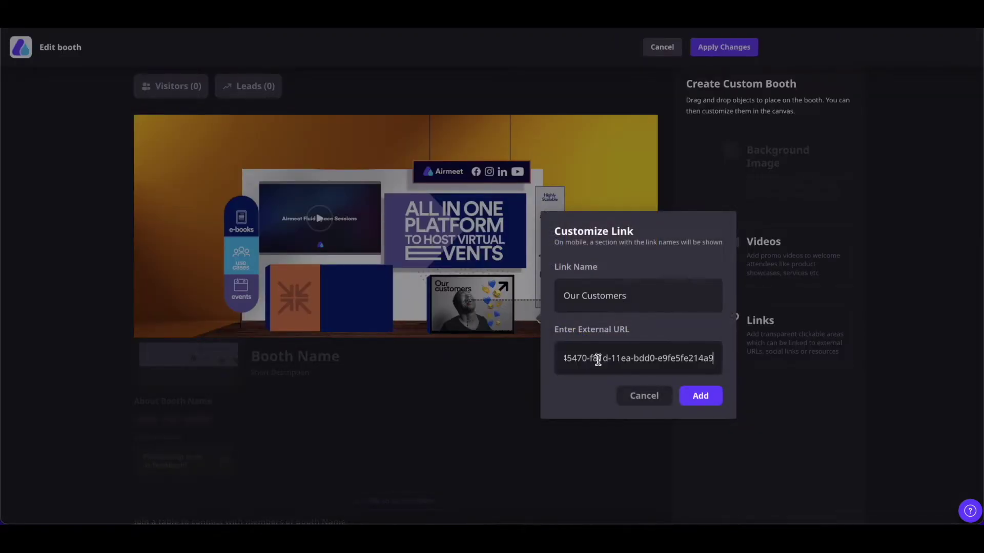
{"action": "left_click", "coordinate": [700, 395]}
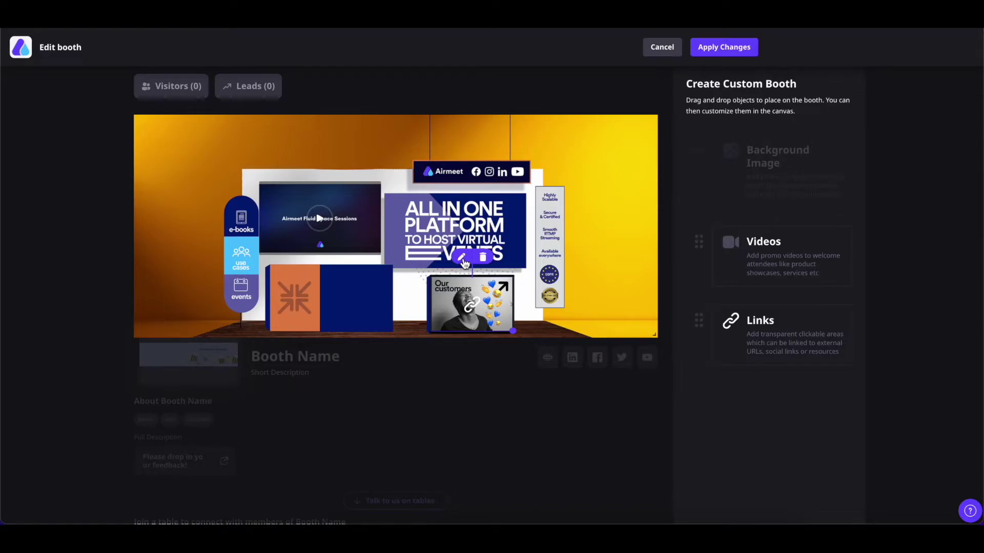
{"action": "left_click", "coordinate": [724, 47]}
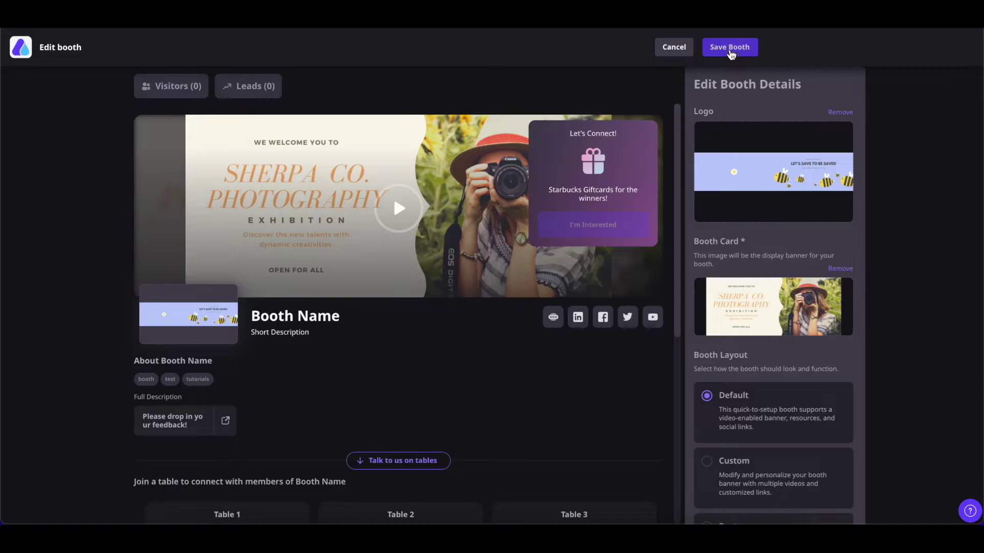
- Save the booth with its Custom layout and reopen Edit Booth Info
{"action": "left_click", "coordinate": [729, 48]}
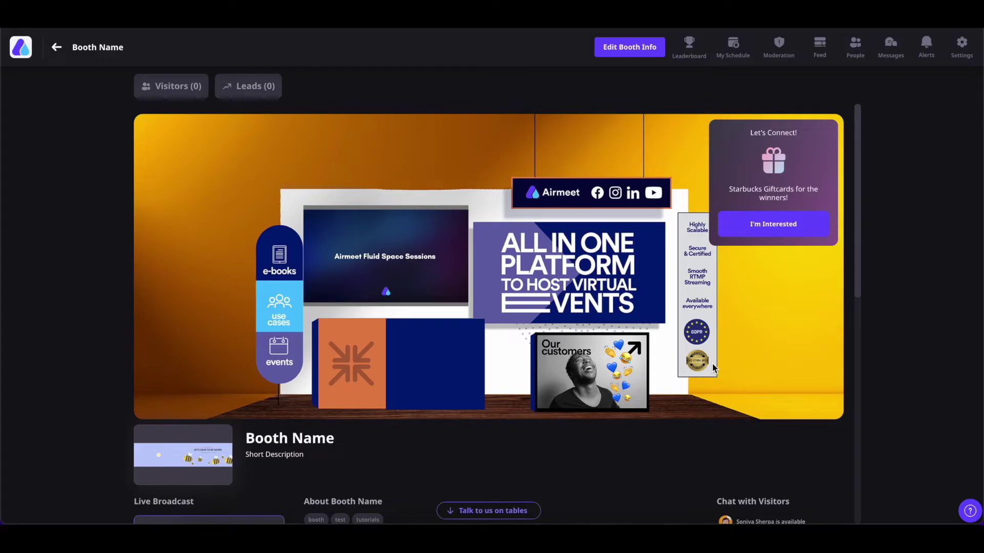
{"action": "left_click", "coordinate": [630, 49]}
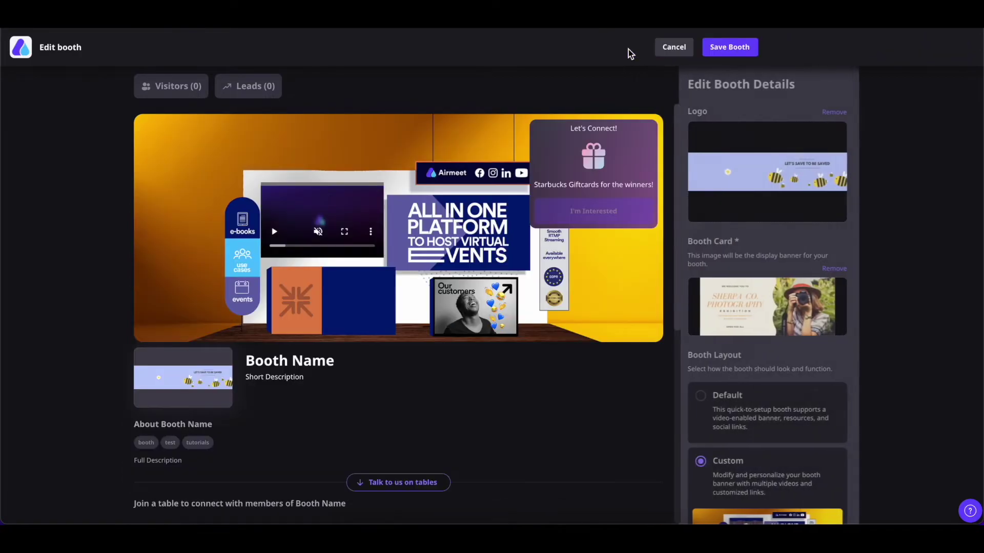
- Switch the booth layout to Posters, upload Airmeet-Inst-for-Attendees.pdf, and save the booth
{"action": "scroll", "coordinate": [835, 349], "scroll_direction": "down", "scroll_amount": 5}
{"action": "left_click", "coordinate": [706, 293]}
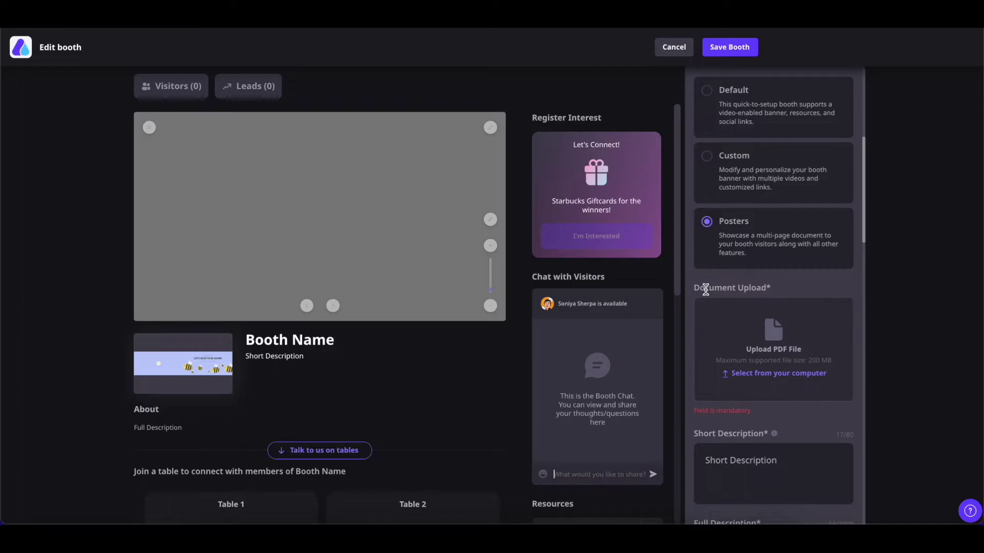
{"action": "left_click", "coordinate": [775, 373]}
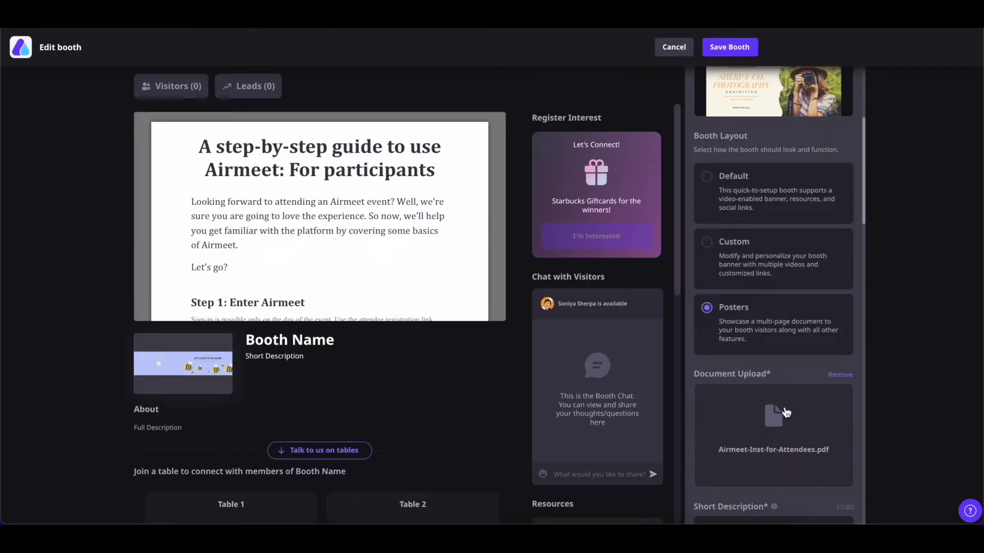
{"action": "left_click", "coordinate": [727, 55]}
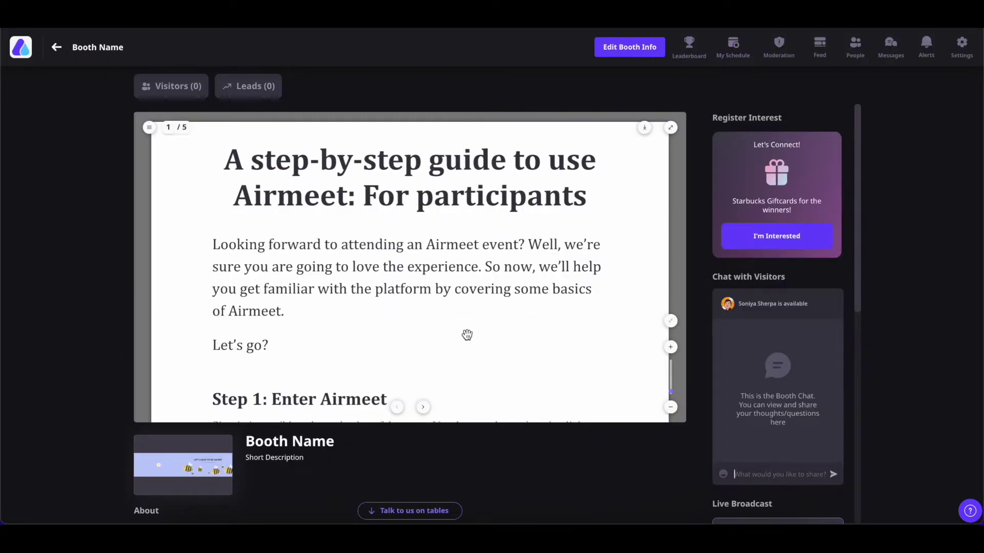
- Zoom the guide PDF in and out, page between pages 2 and 3, and toggle page thumbnails
{"action": "left_click", "coordinate": [670, 347]}
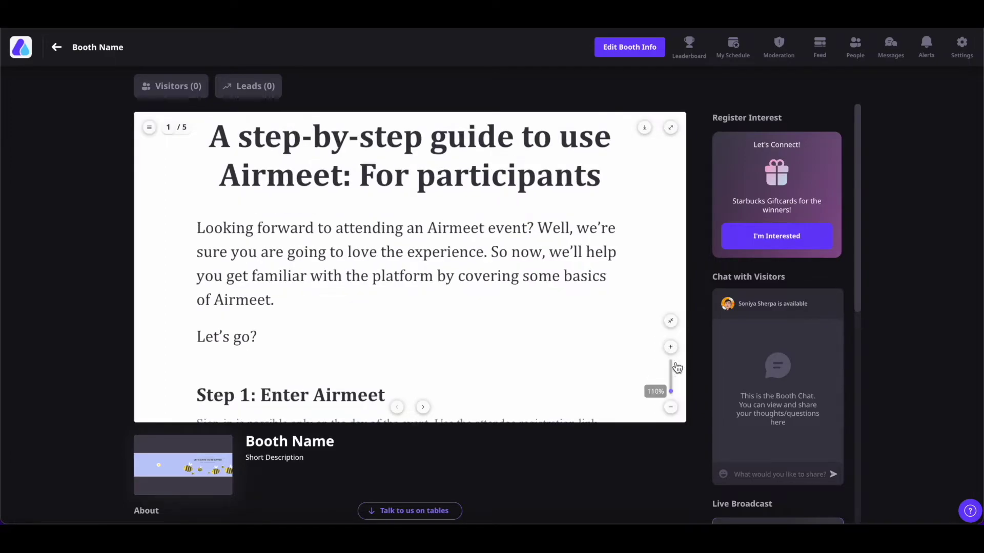
{"action": "left_click", "coordinate": [674, 408]}
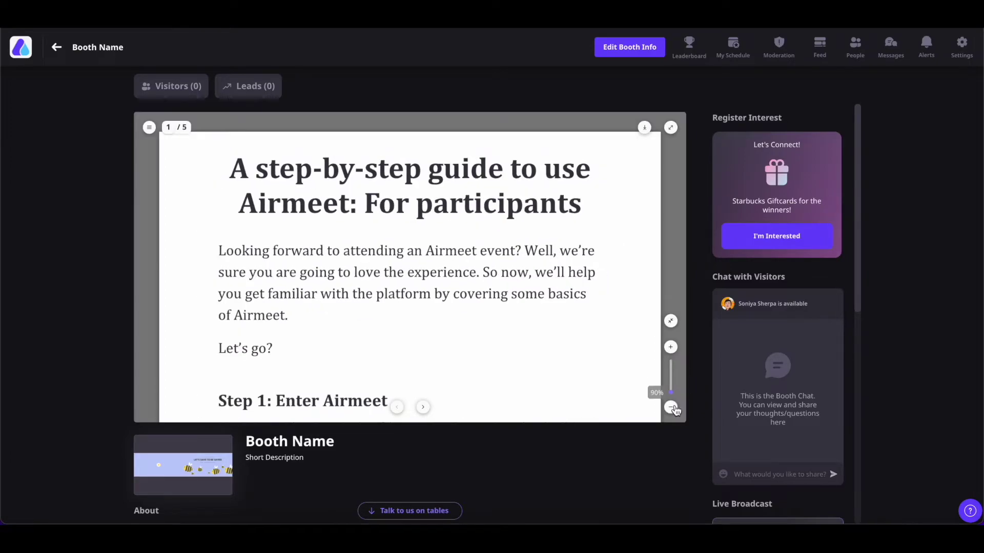
{"action": "left_click", "coordinate": [423, 408]}
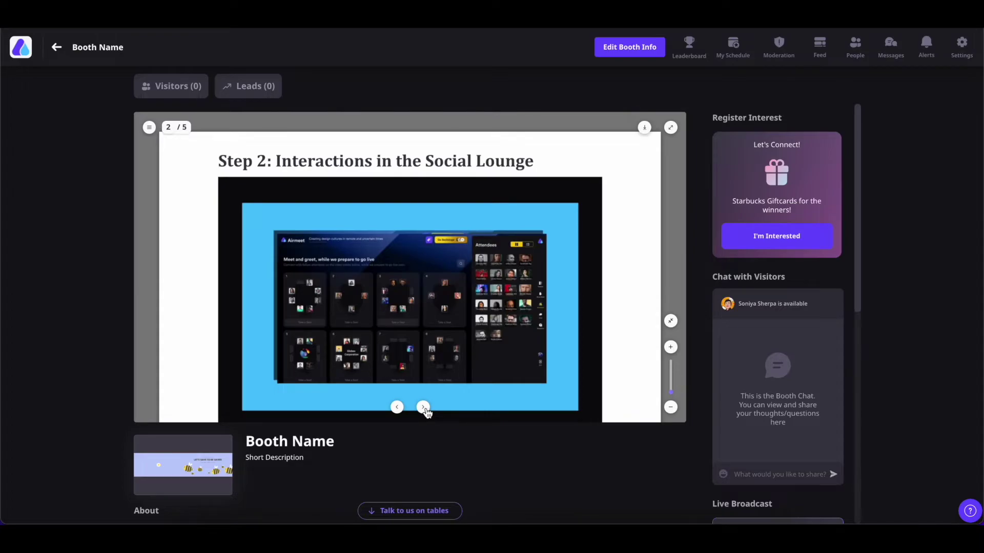
{"action": "left_click", "coordinate": [423, 408]}
{"action": "left_click", "coordinate": [398, 408]}
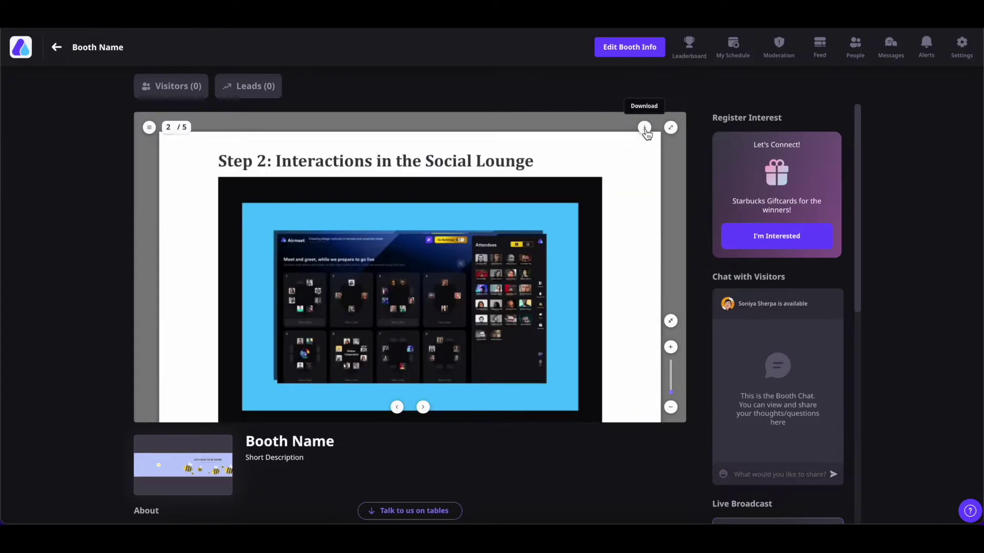
{"action": "left_click", "coordinate": [149, 127]}
{"action": "scroll", "coordinate": [182, 306], "scroll_direction": "down", "scroll_amount": 5}
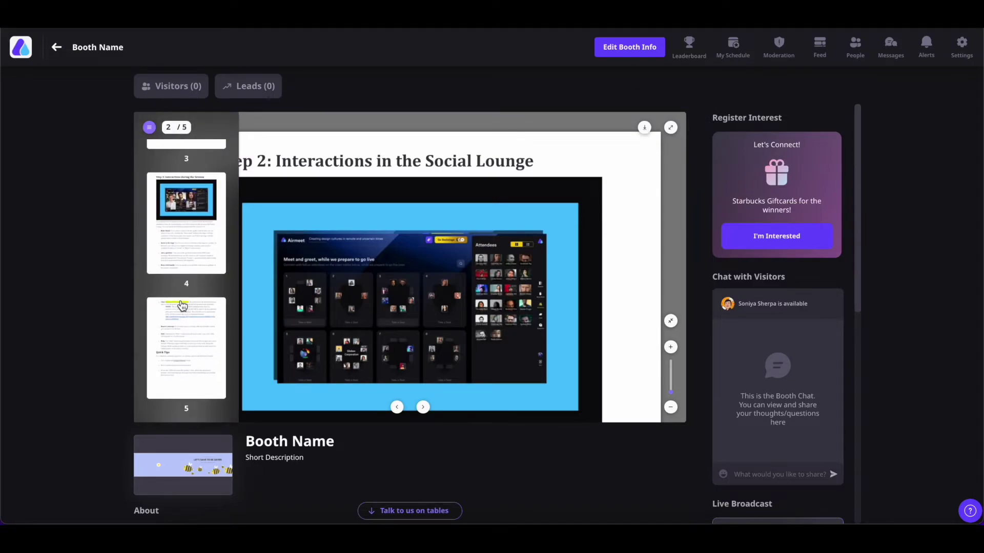
{"action": "left_click", "coordinate": [149, 127]}
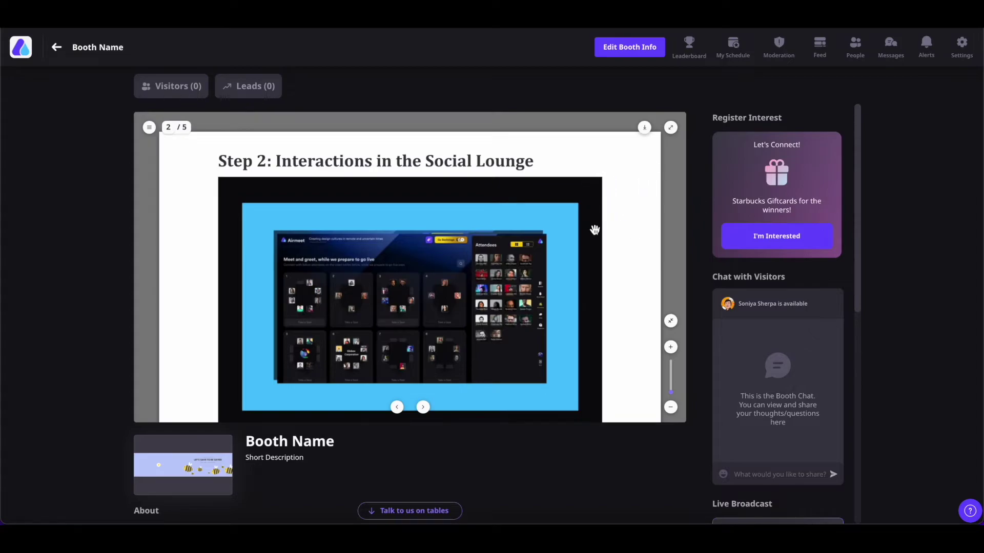
- View the PDF fullscreen, open and close the visitor chat, then exit fullscreen
{"action": "left_click", "coordinate": [670, 128]}
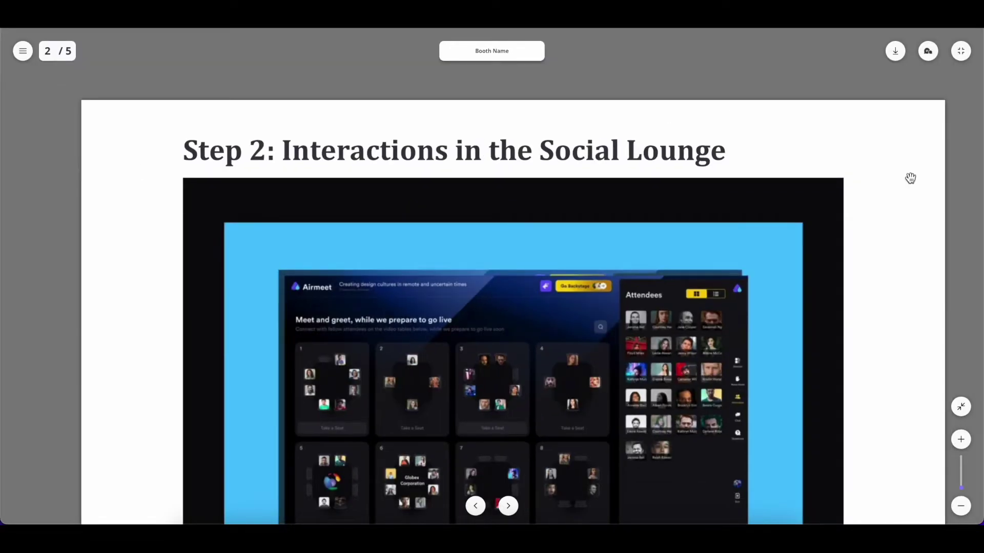
{"action": "left_click", "coordinate": [927, 53]}
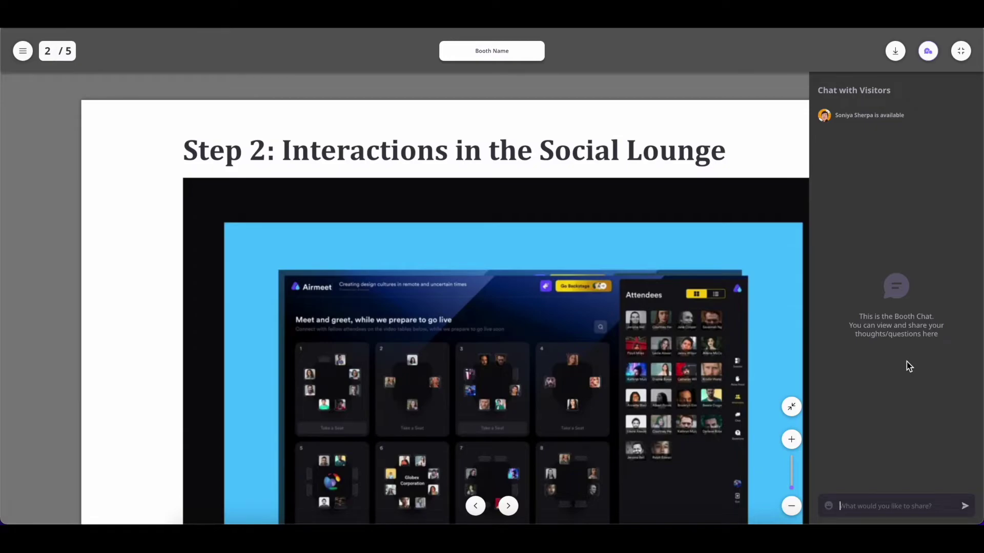
{"action": "left_click", "coordinate": [927, 51]}
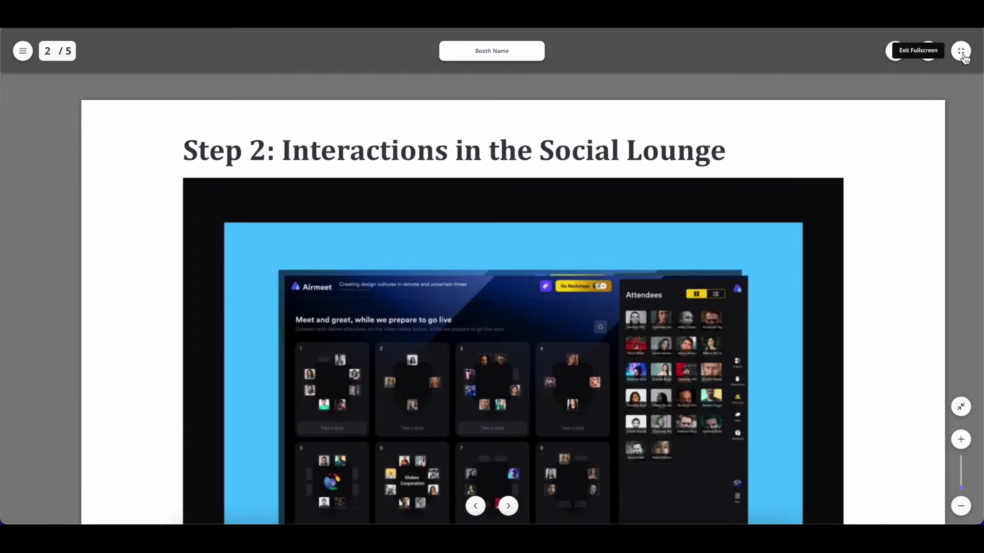
{"action": "left_click", "coordinate": [961, 52]}
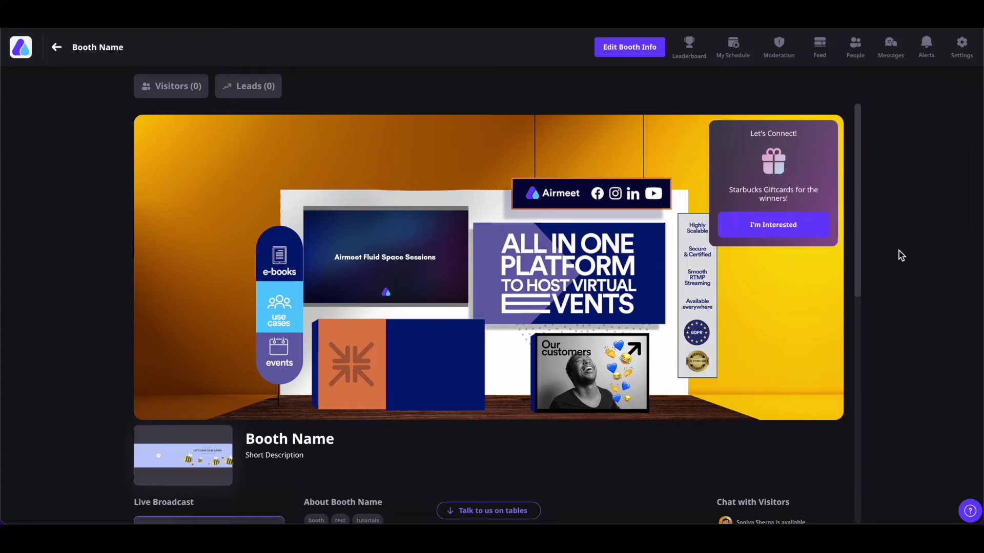
- Register interest in the Starbucks giftcard offer by submitting a contact email
{"action": "left_click", "coordinate": [780, 225]}
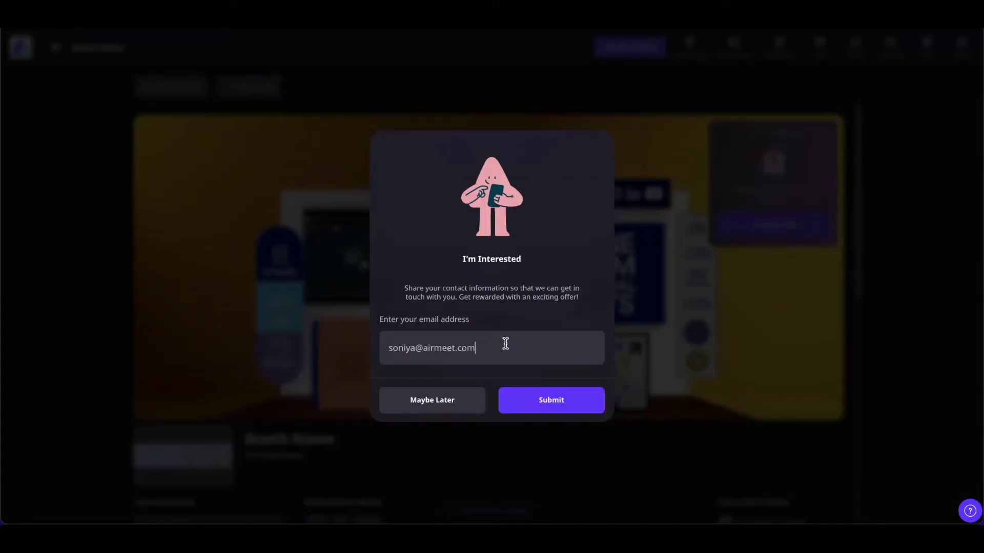
{"action": "left_click", "coordinate": [557, 411]}
{"action": "left_click", "coordinate": [573, 404]}
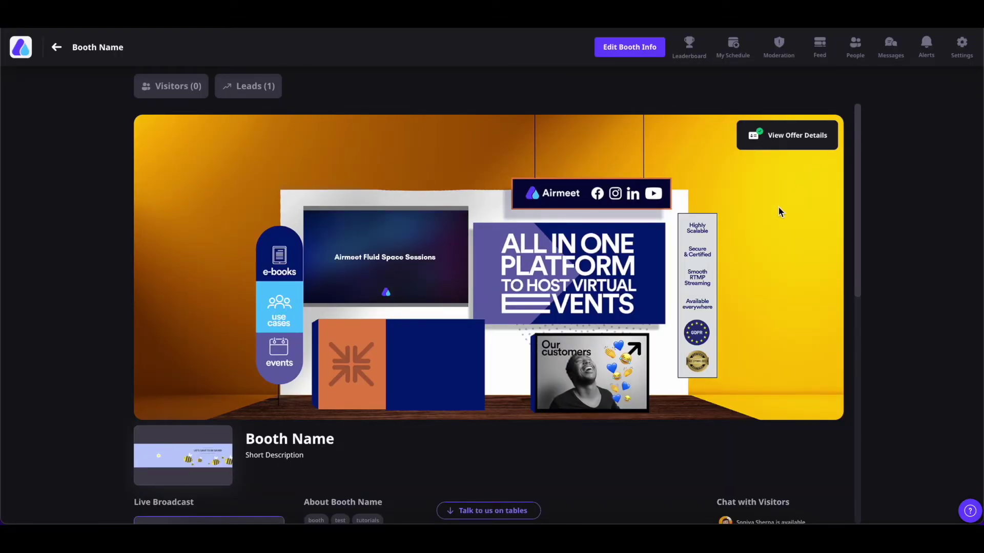
- Review the recorded lead in the Leads list, then check the offer details and coupon
{"action": "left_click", "coordinate": [251, 98]}
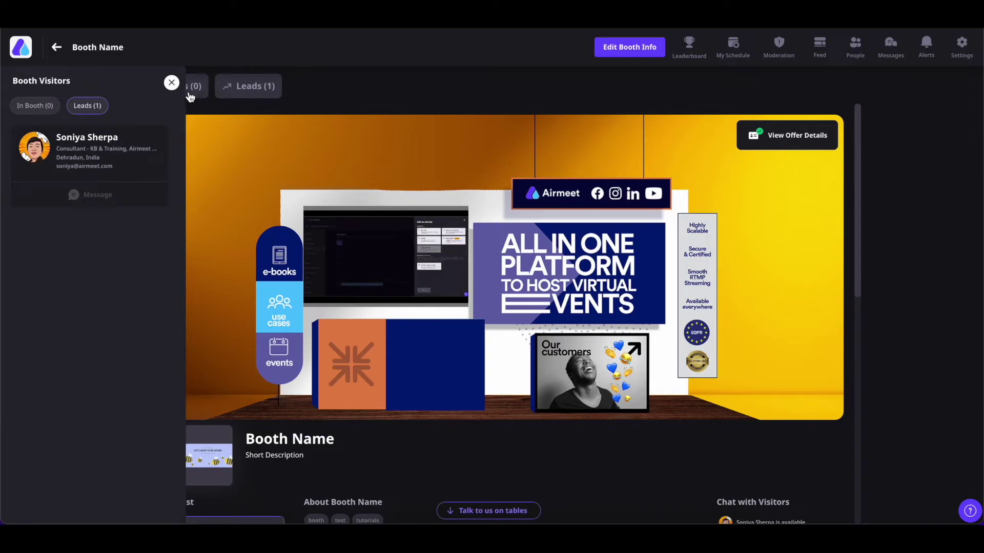
{"action": "left_click", "coordinate": [172, 83]}
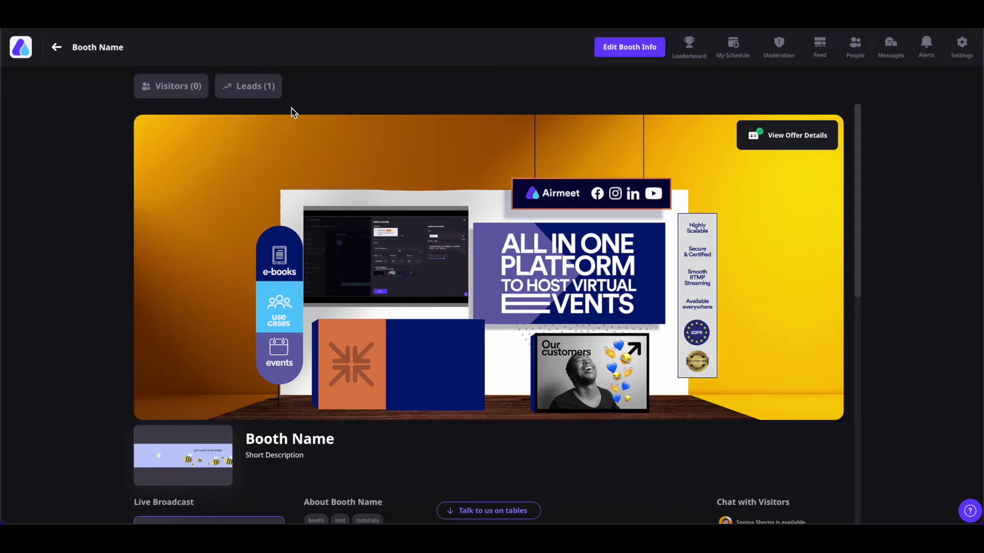
{"action": "left_click", "coordinate": [788, 143]}
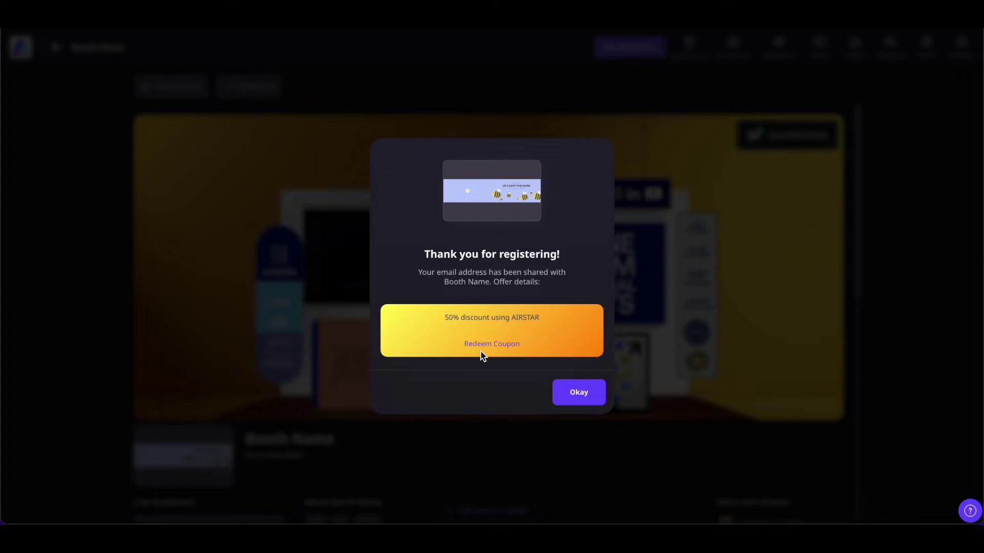
{"action": "left_click", "coordinate": [558, 385]}
{"action": "scroll", "coordinate": [220, 220], "scroll_direction": "down", "scroll_amount": 5}
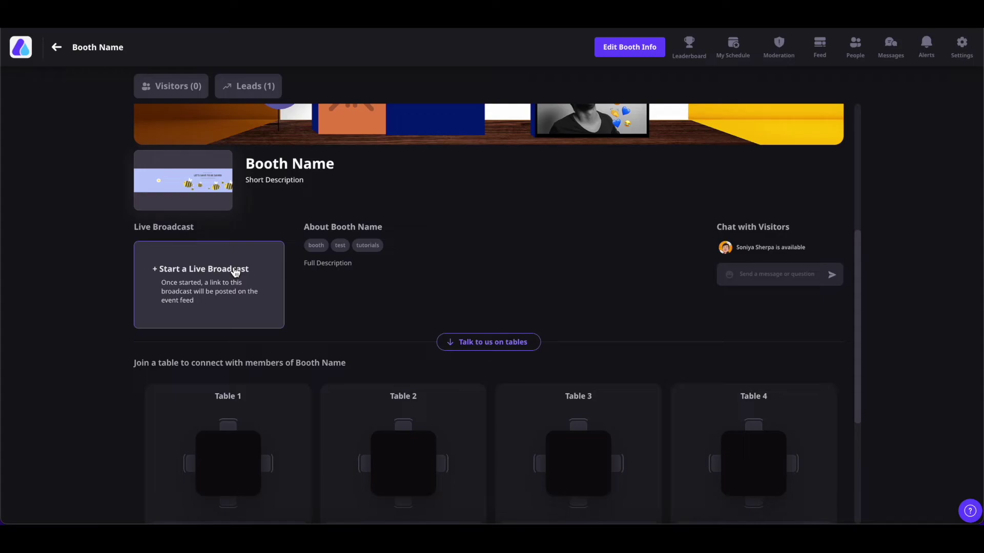
- Start a live broadcast from the booth and unmute the microphone
{"action": "left_click", "coordinate": [193, 288]}
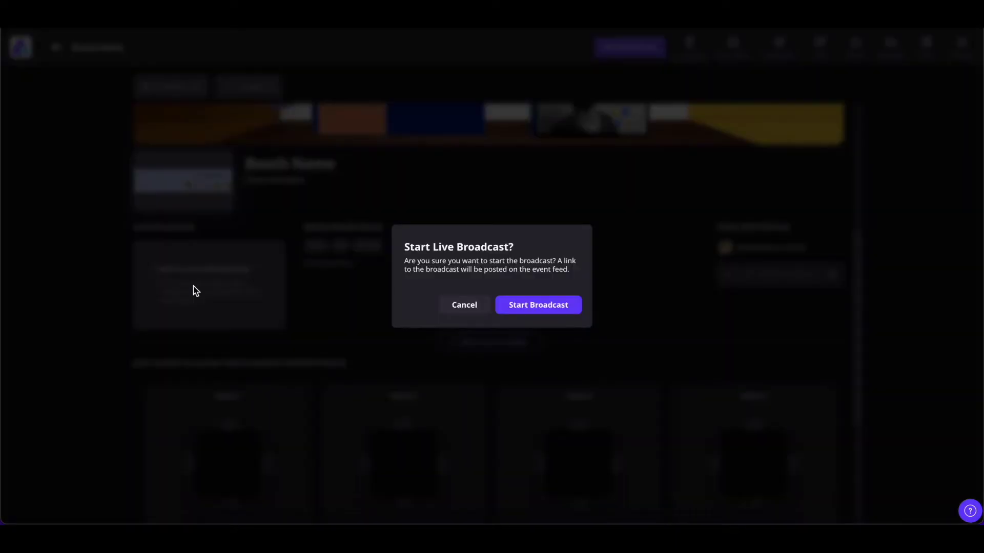
{"action": "left_click", "coordinate": [543, 308]}
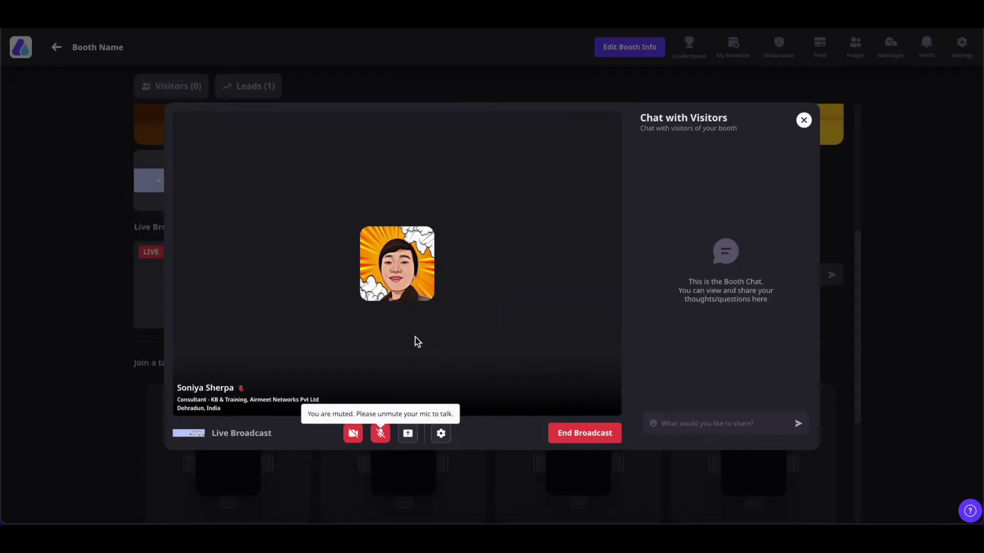
{"action": "left_click", "coordinate": [380, 433]}
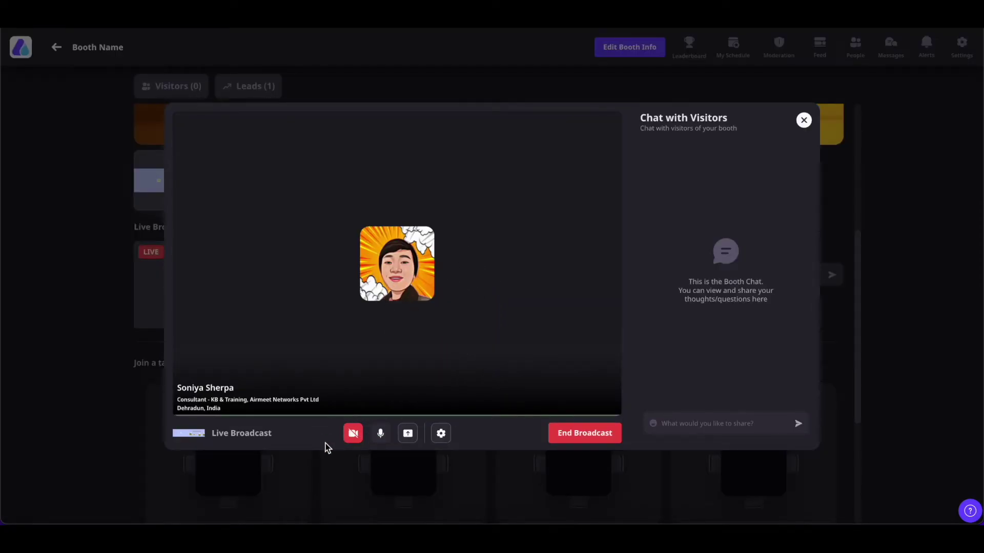
{"action": "left_click", "coordinate": [407, 434]}
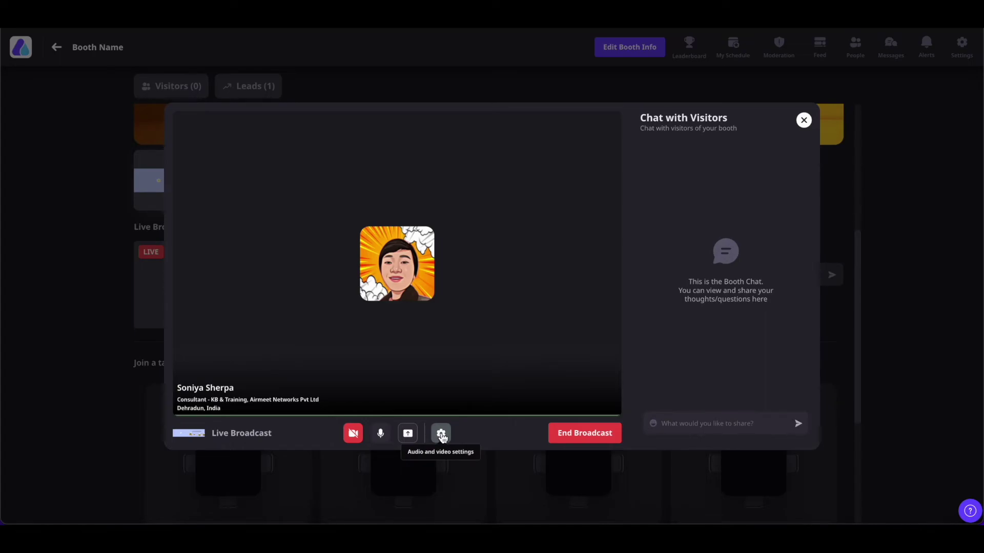
- Post 'Hi' and a grinning emoji in the broadcast chat, then end the broadcast
{"action": "left_click", "coordinate": [717, 423]}
{"action": "type", "text": "Hi"}
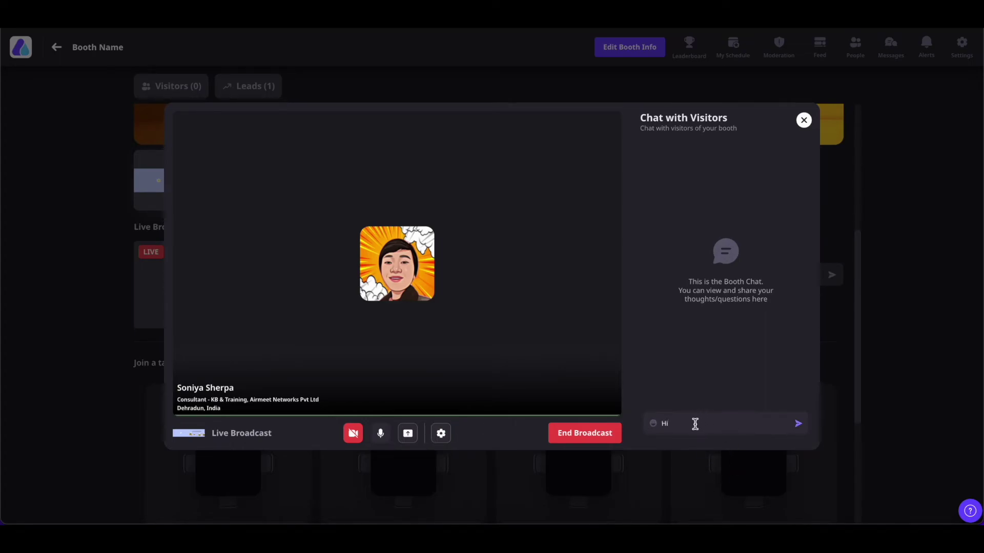
{"action": "key", "text": "Return"}
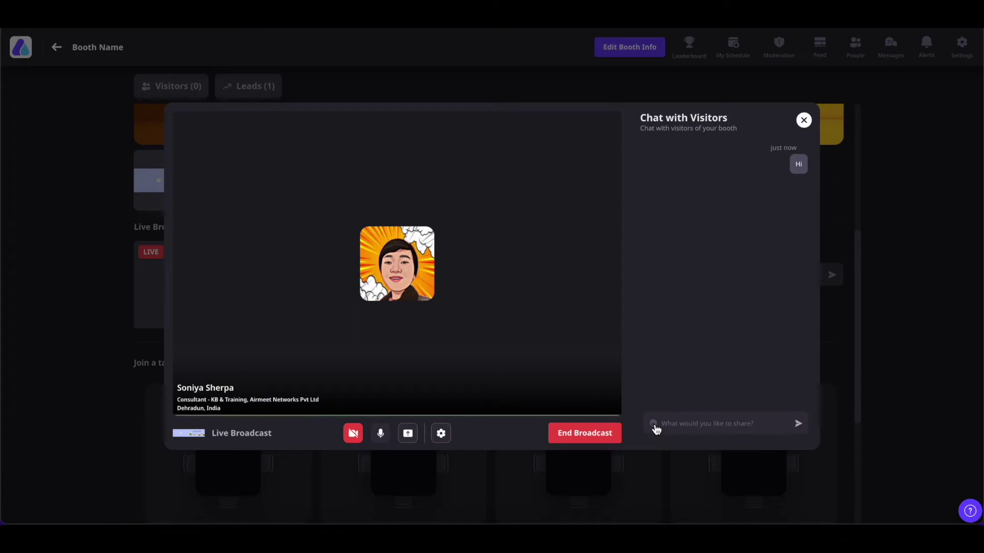
{"action": "left_click", "coordinate": [654, 424]}
{"action": "left_click", "coordinate": [681, 328]}
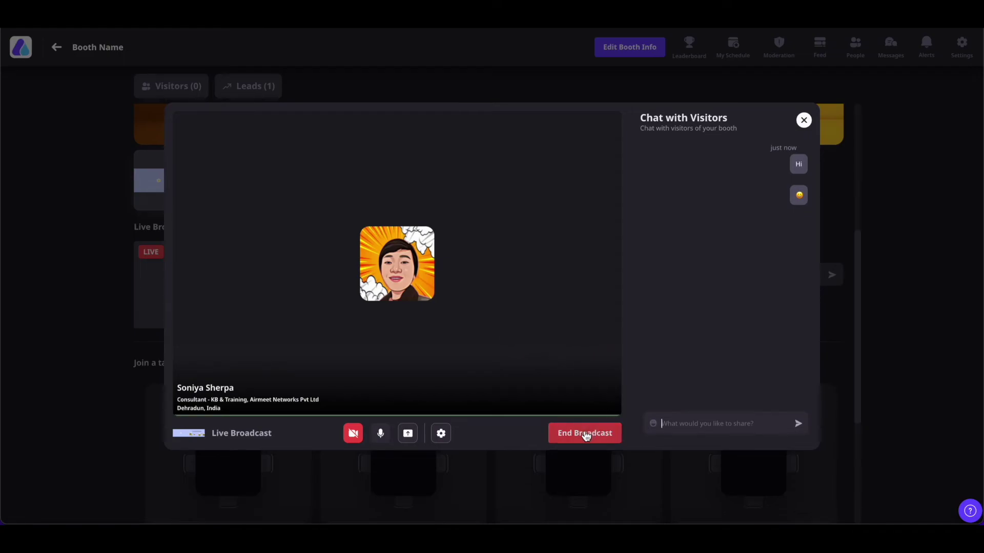
{"action": "left_click", "coordinate": [585, 433]}
{"action": "left_click", "coordinate": [540, 299]}
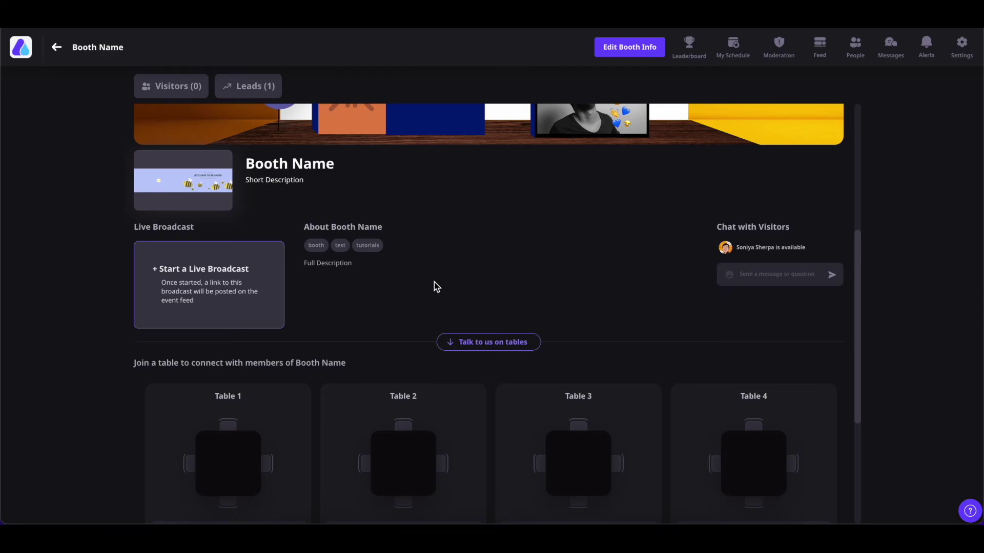
- Check the live-broadcast post in the event feed, follow its join link, and scroll to the tables
{"action": "left_click", "coordinate": [822, 49]}
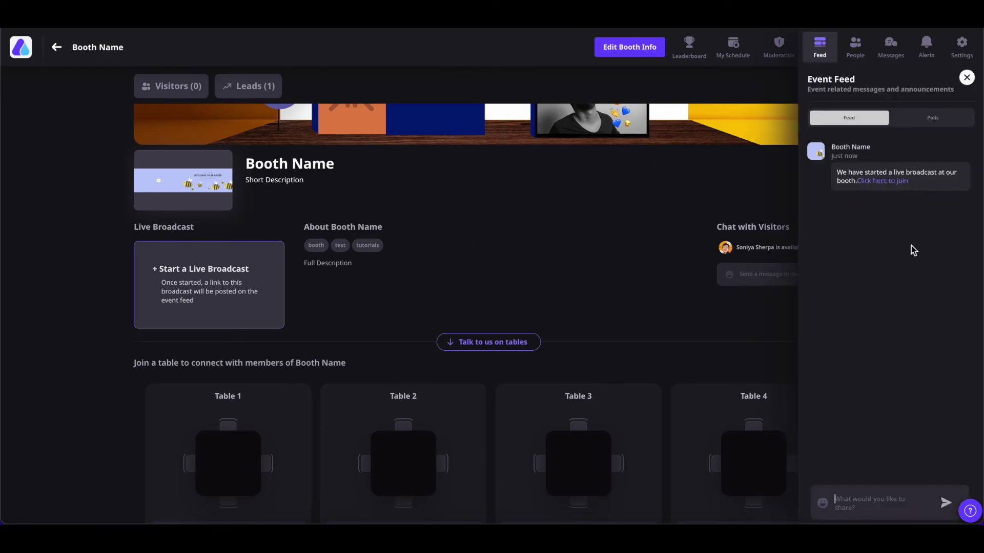
{"action": "left_click", "coordinate": [880, 187]}
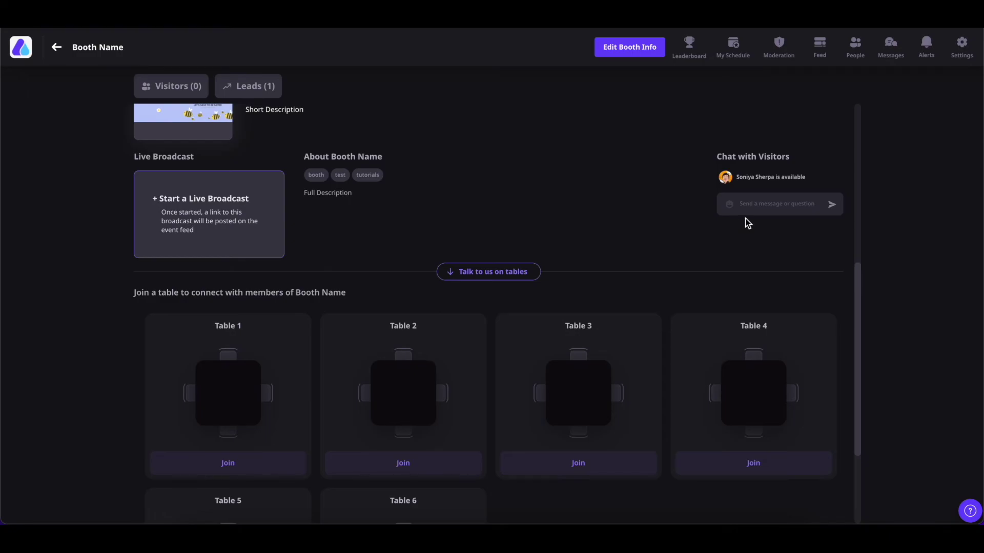
{"action": "scroll", "coordinate": [745, 221], "scroll_direction": "down", "scroll_amount": 3}
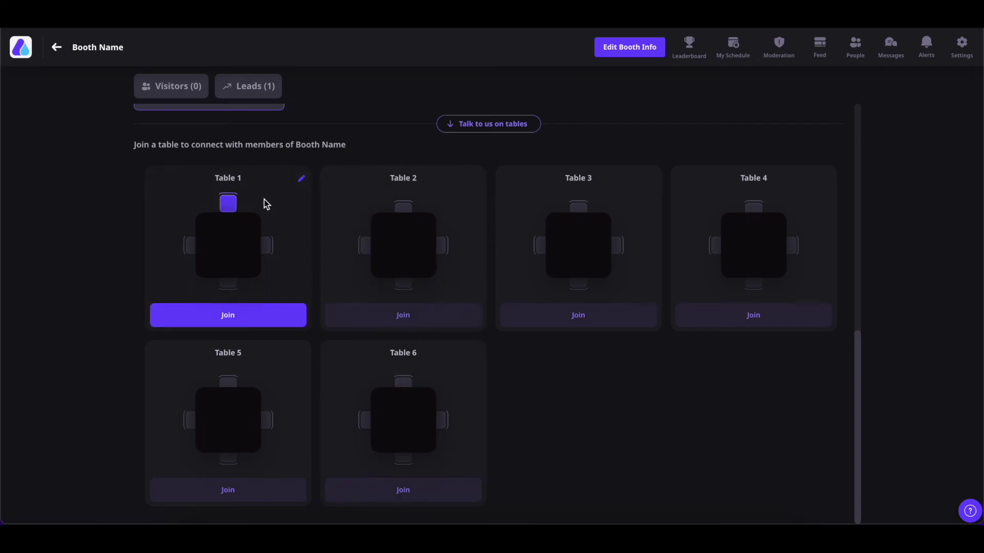
- Edit Booth Table 1 so its 4 seats are Fixed instead of Expanding
{"action": "left_click", "coordinate": [302, 185]}
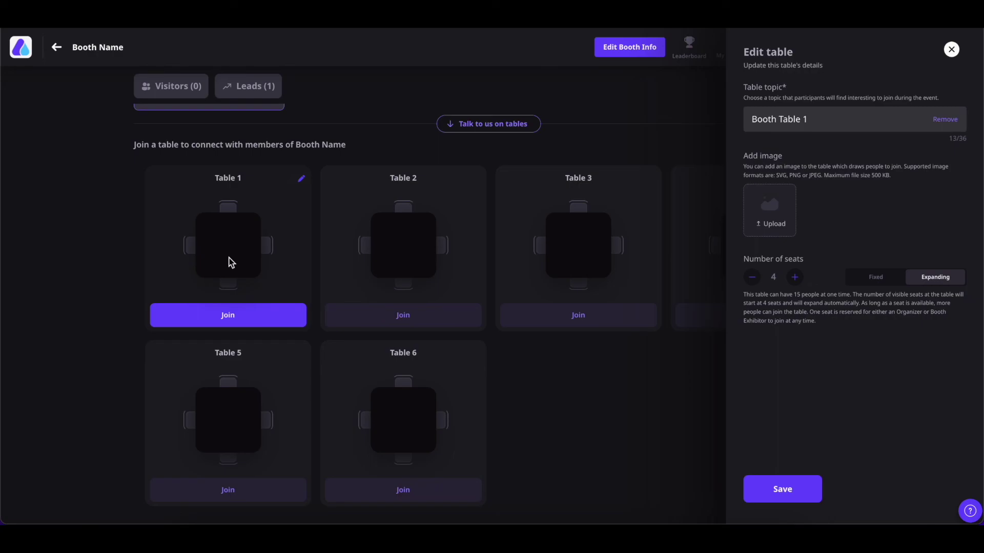
{"action": "left_click", "coordinate": [877, 279]}
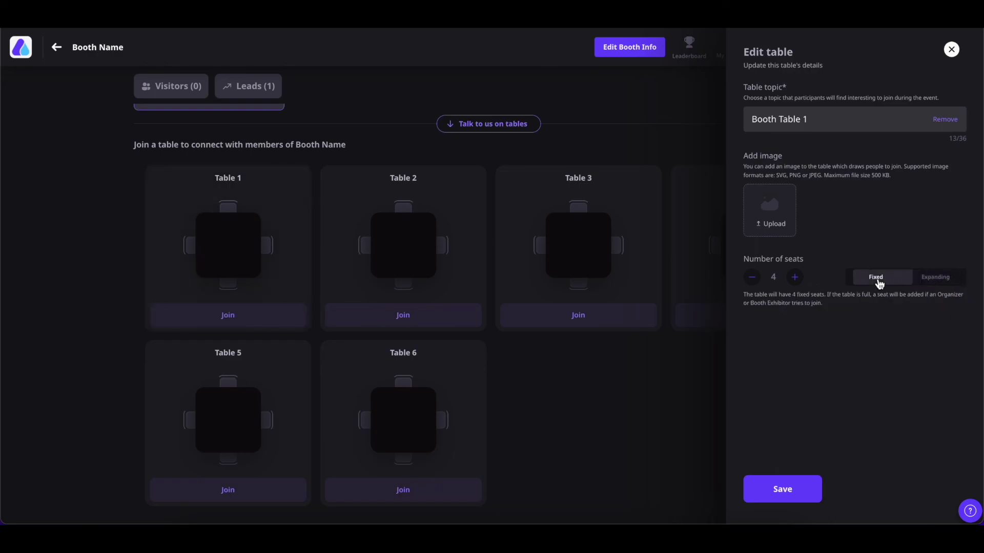